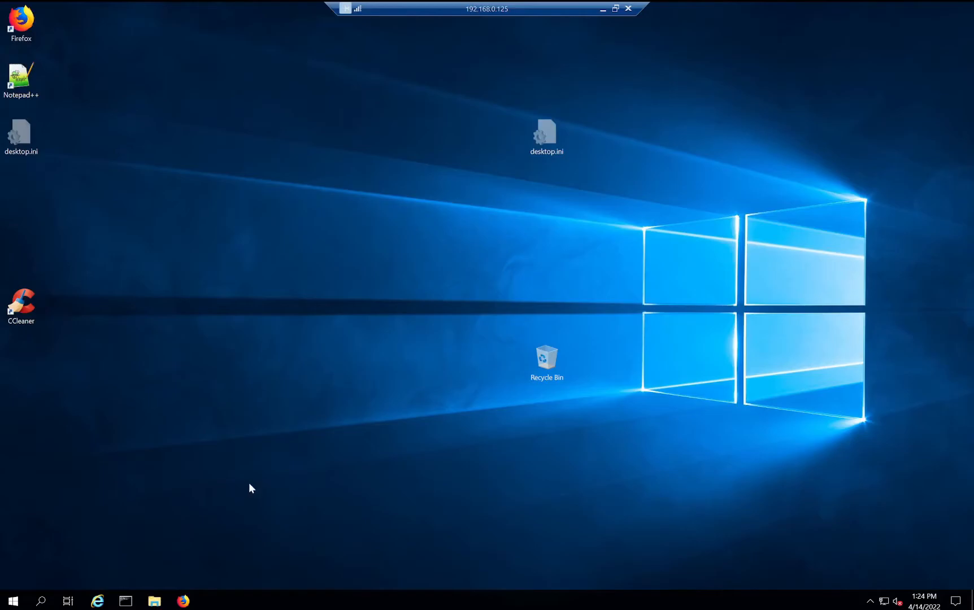
- Download and save the Central Monitoring Console installer Setup-NB-CMon.exe from the NovaBACKUP downloads page
left_click(158, 604)
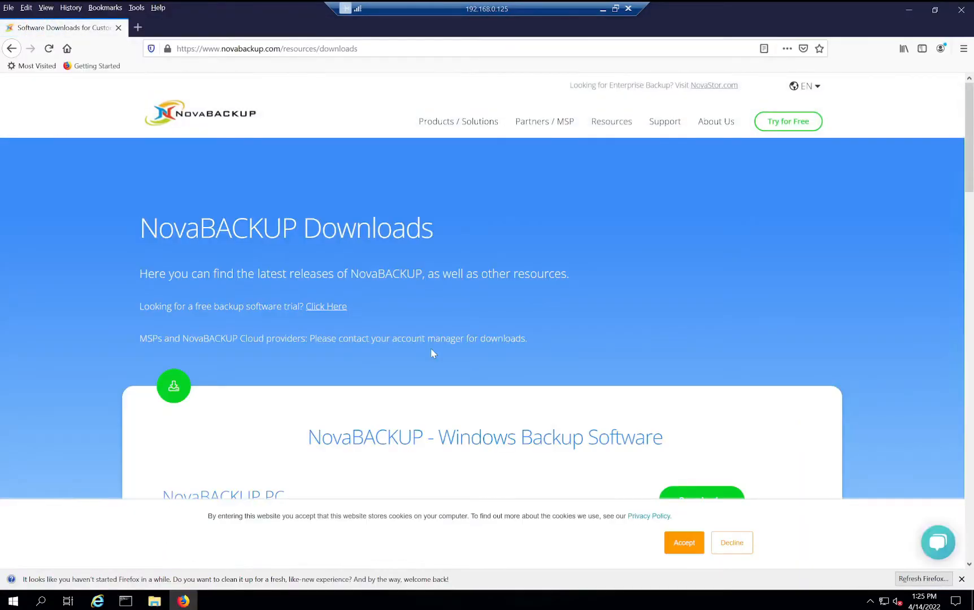
left_click_drag(969, 143, 969, 386)
left_click(697, 332)
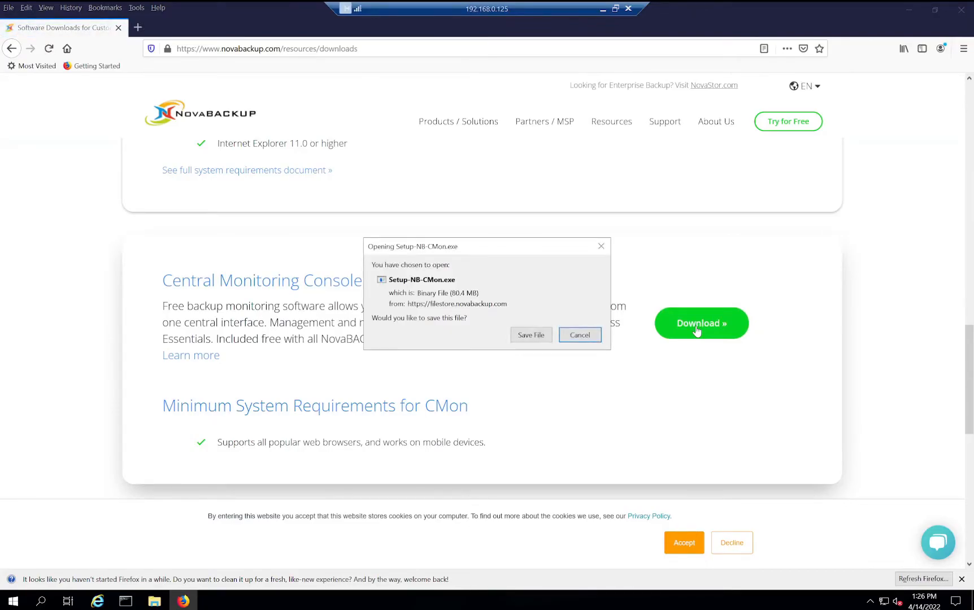
left_click(532, 336)
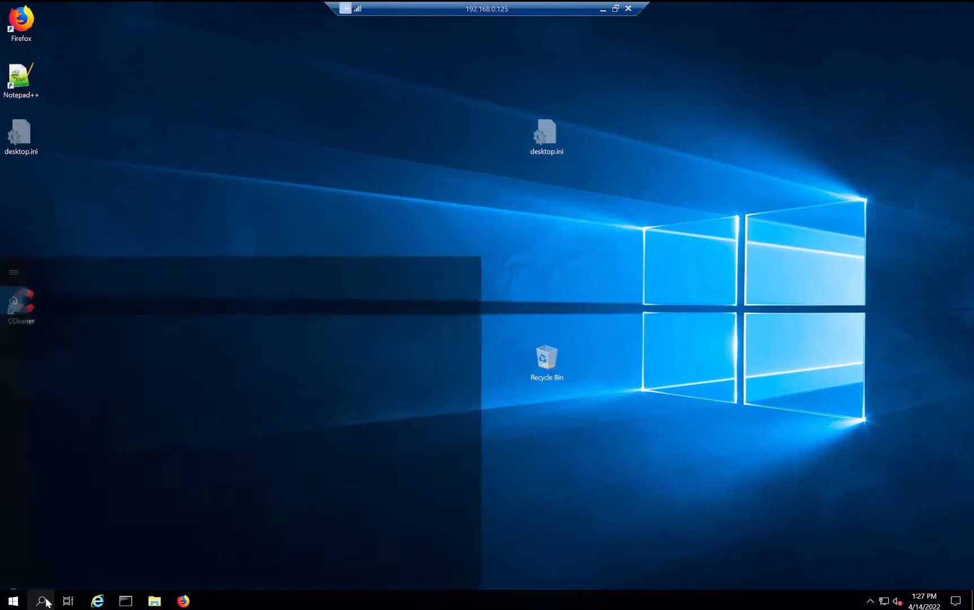
- Find and launch Server Manager through Windows search
left_click(43, 601)
type("serv")
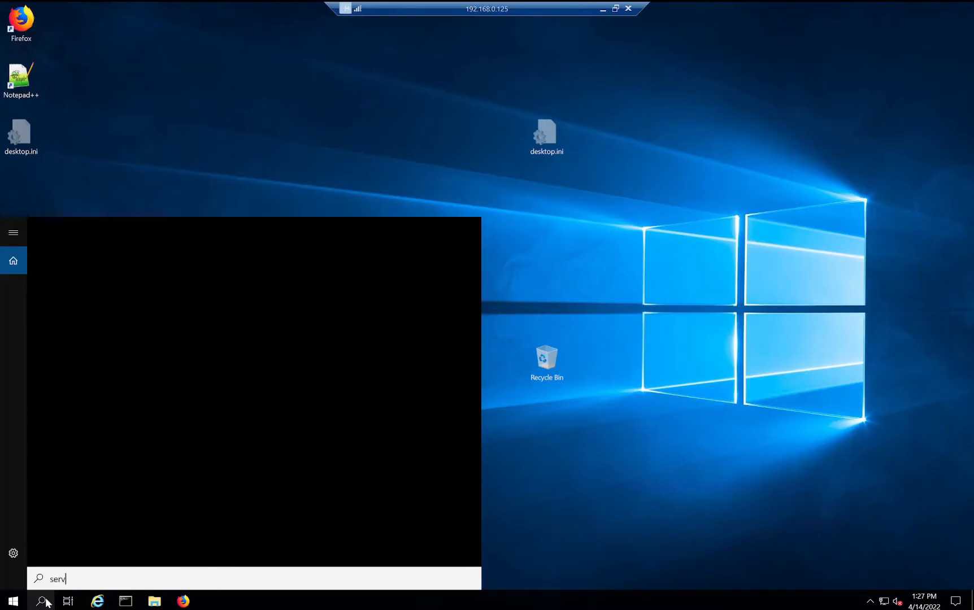
type("er manager")
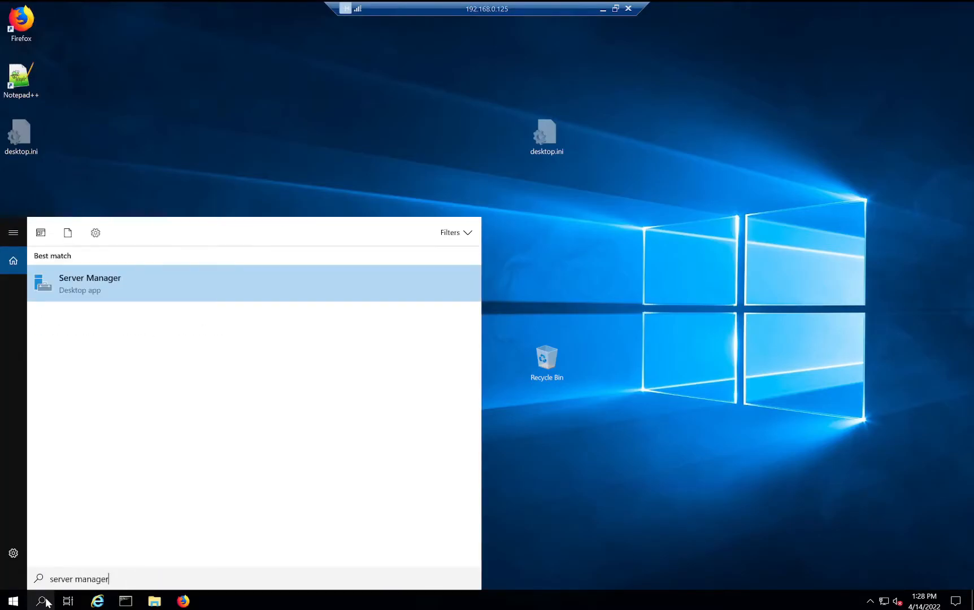
key("Return")
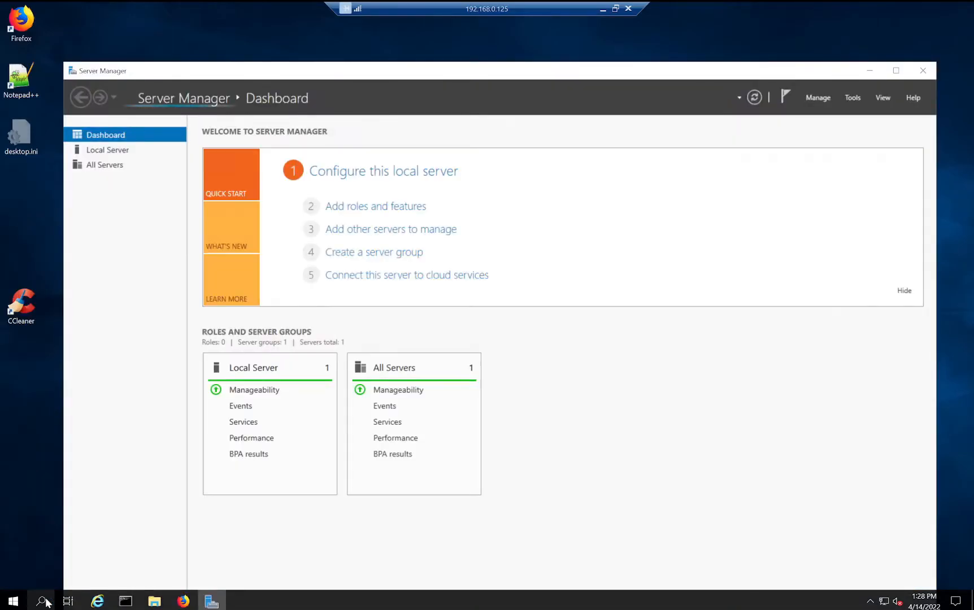
- Start Add Roles and Features as a role-based installation on the local server 192.168.0.125
left_click(822, 99)
left_click(824, 117)
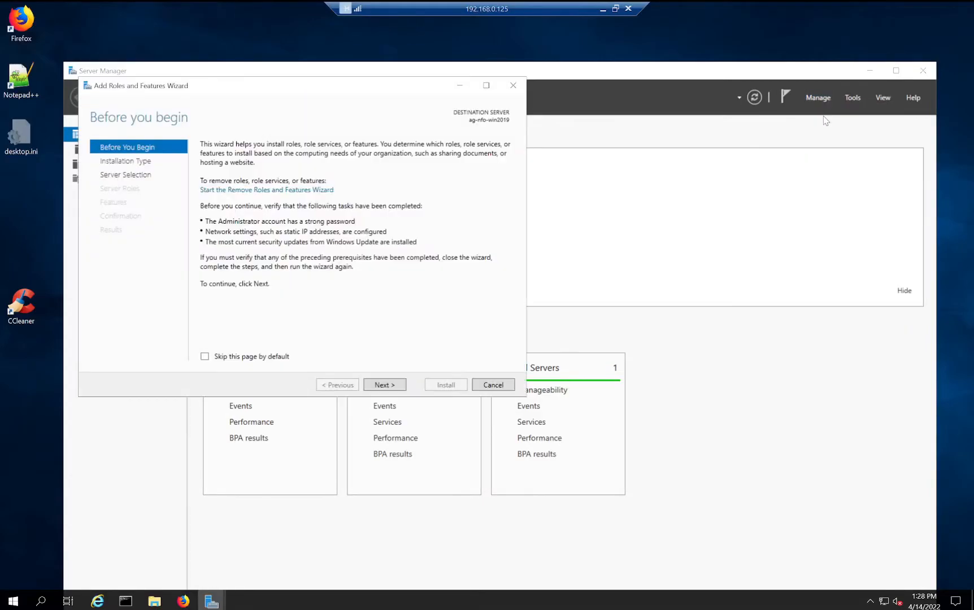
left_click(380, 385)
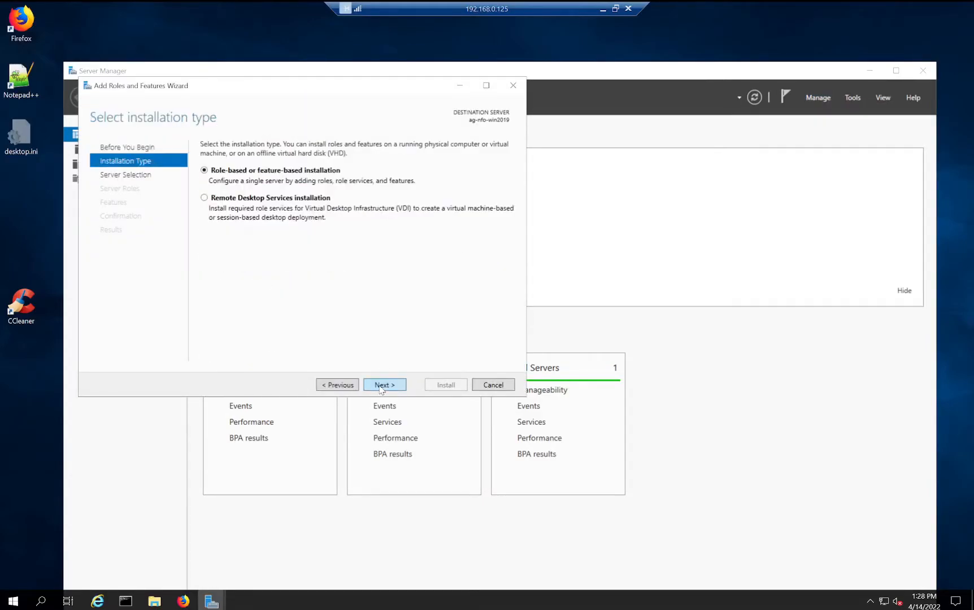
left_click(380, 386)
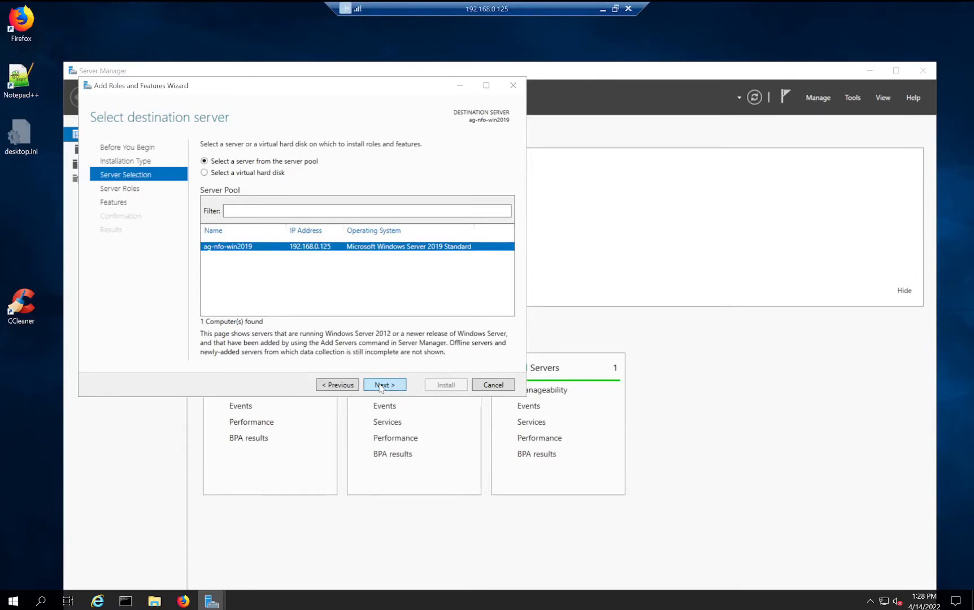
left_click(381, 385)
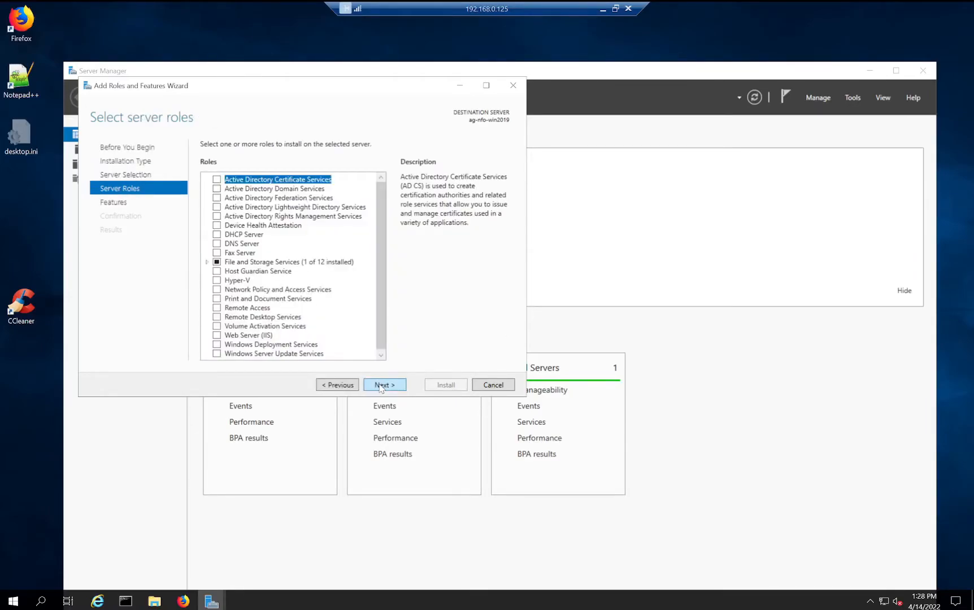
- Select Web Server (IIS) with its management tools and advance past Features to the IIS role services
left_click(222, 338)
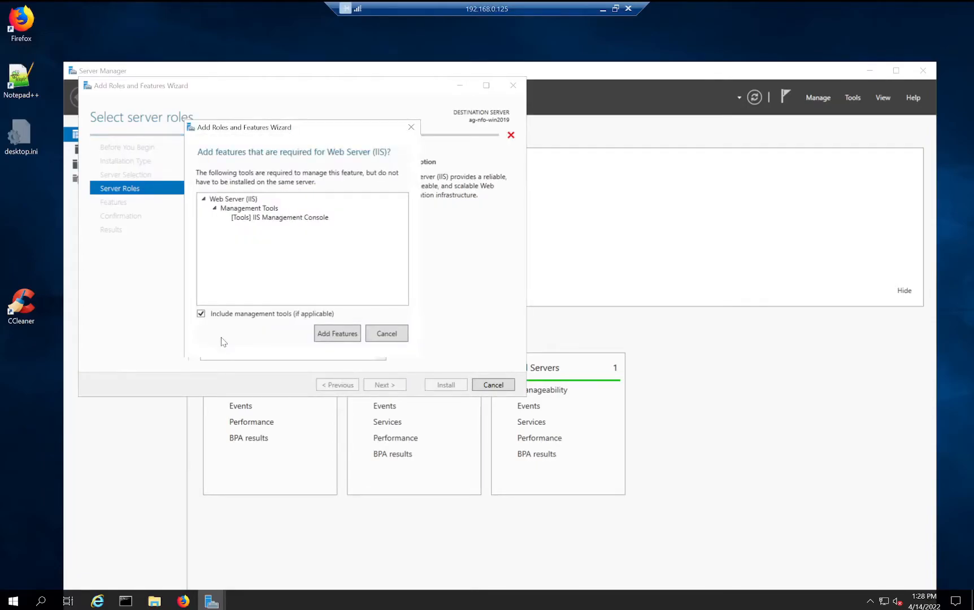
left_click(335, 334)
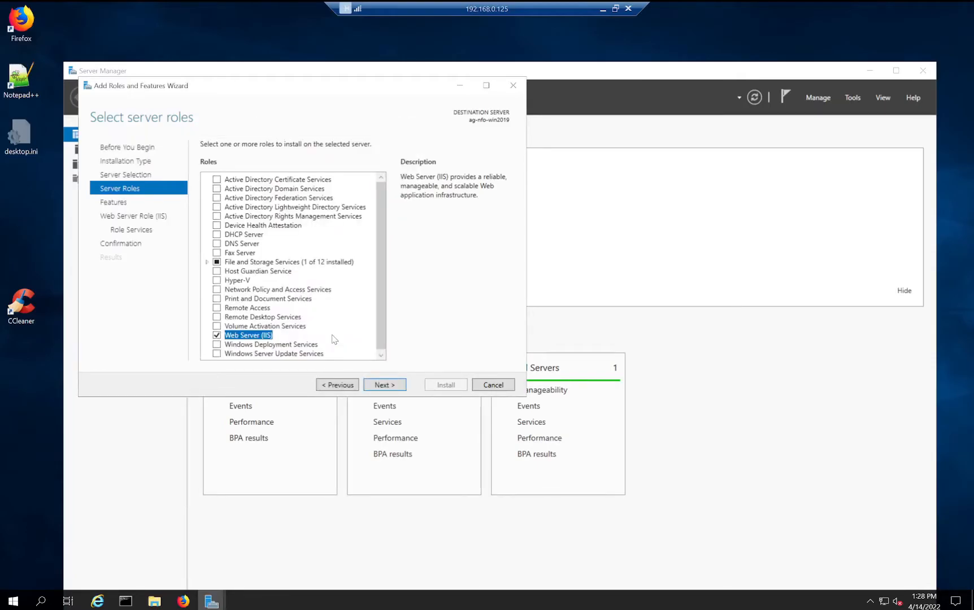
left_click_drag(384, 327, 390, 363)
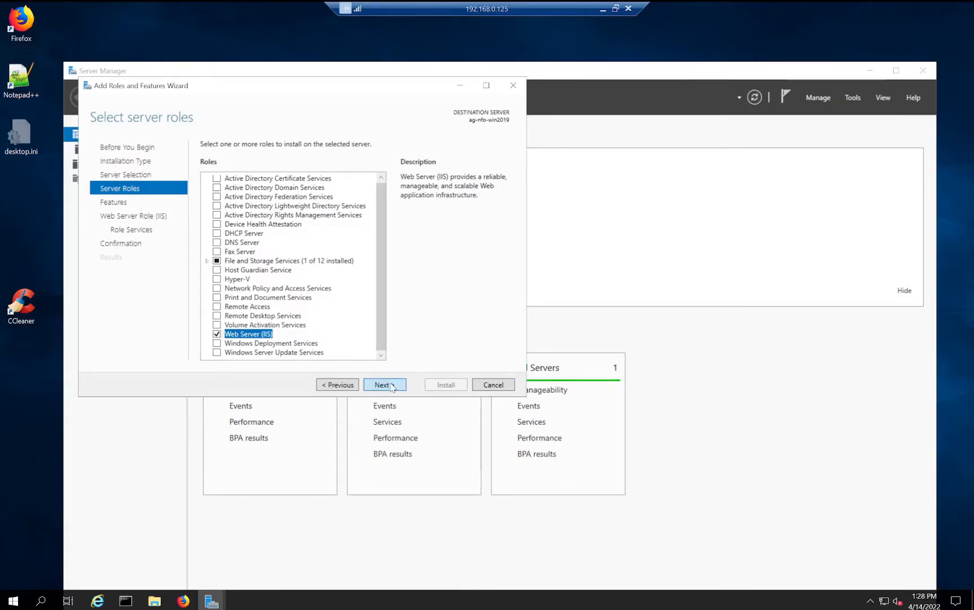
left_click(385, 385)
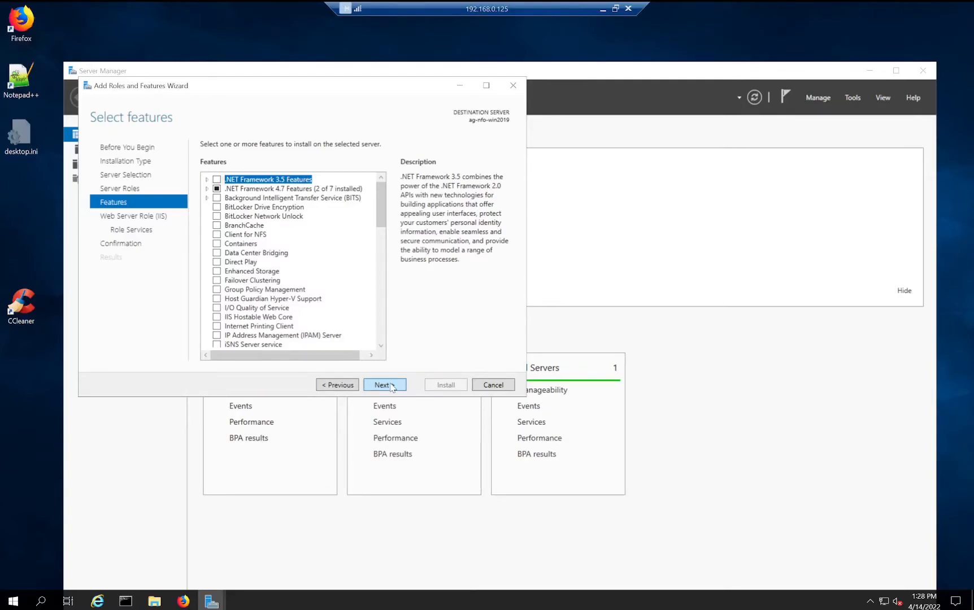
left_click(391, 388)
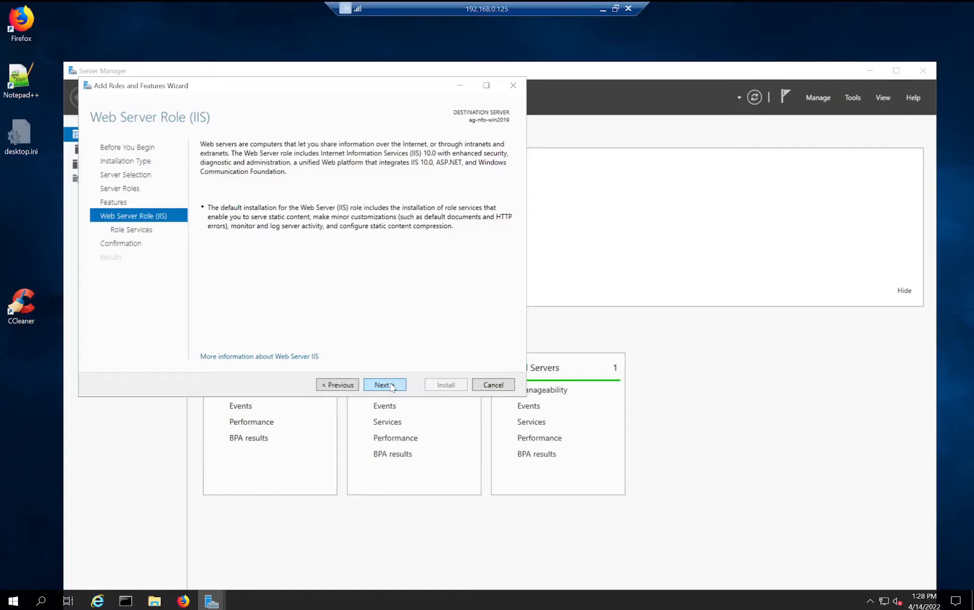
left_click(391, 388)
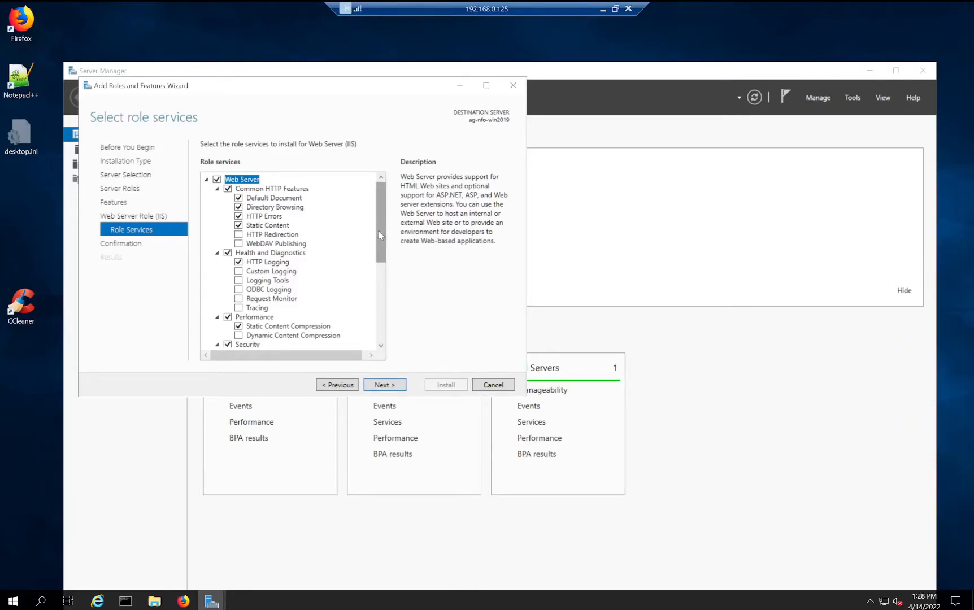
- Tick IIS 6 Management Compatibility plus its Management Console and Scripting Tools, accepting required features
left_click_drag(377, 231, 393, 316)
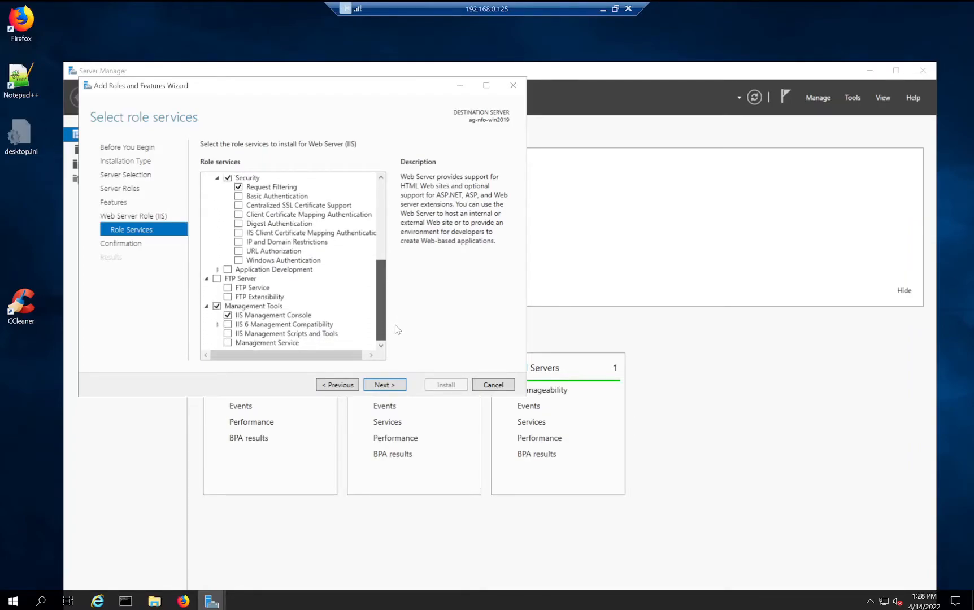
left_click(227, 325)
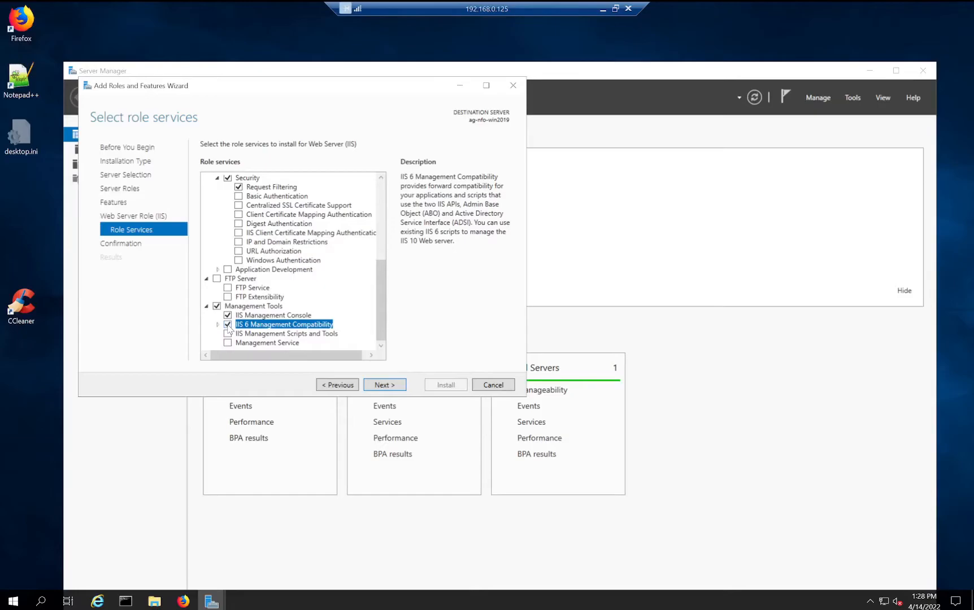
left_click(217, 325)
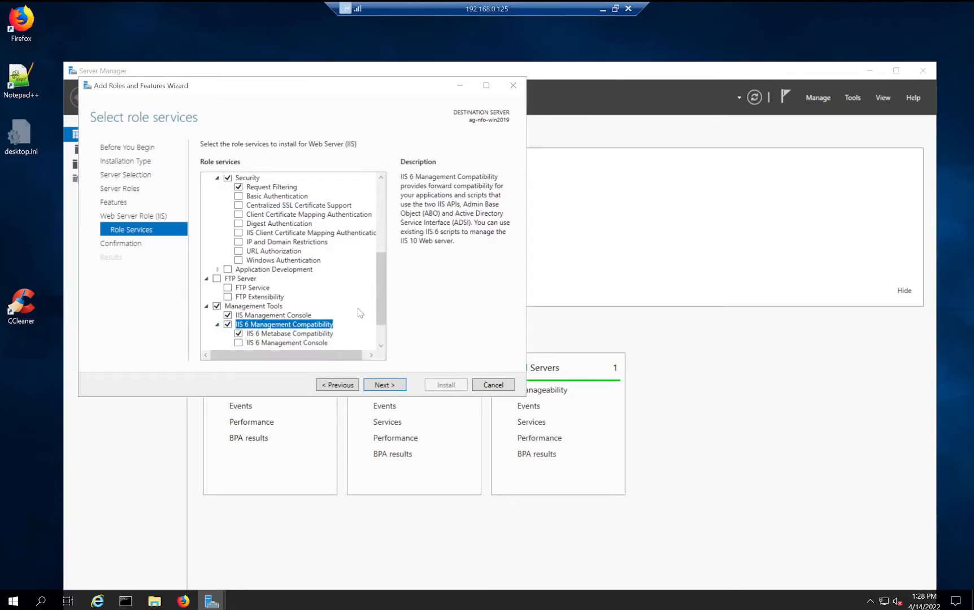
left_click_drag(383, 295, 385, 329)
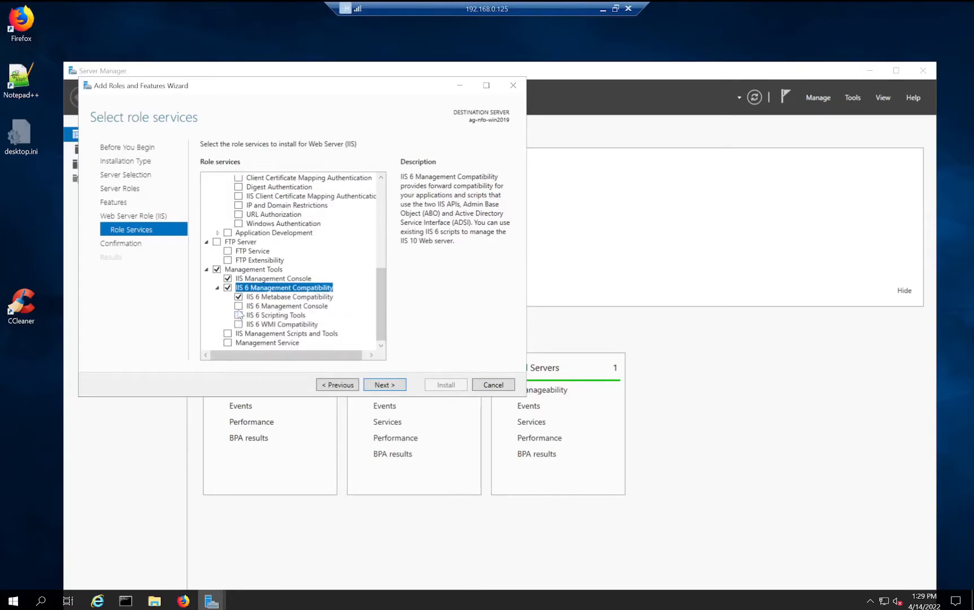
left_click(238, 307)
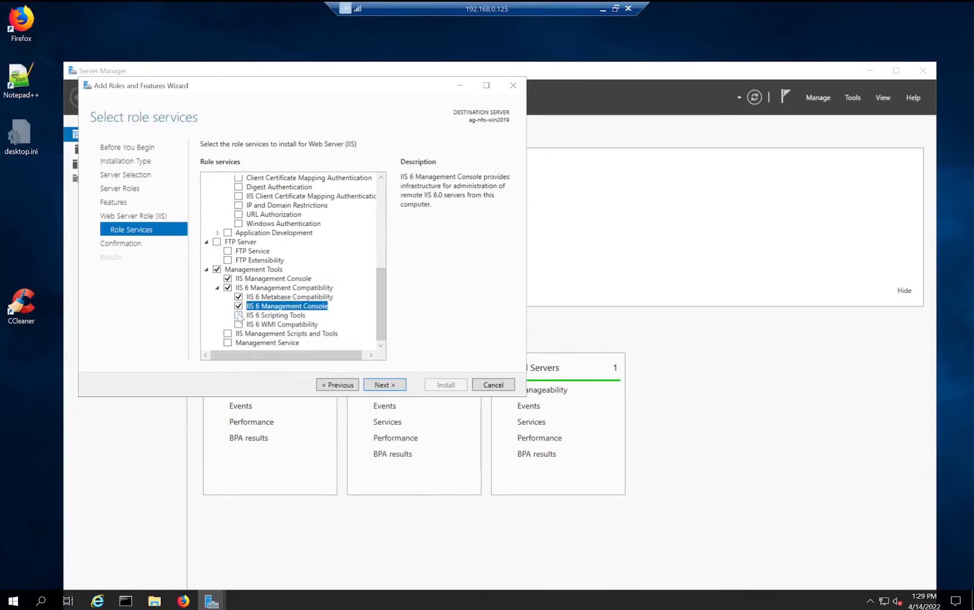
left_click(239, 316)
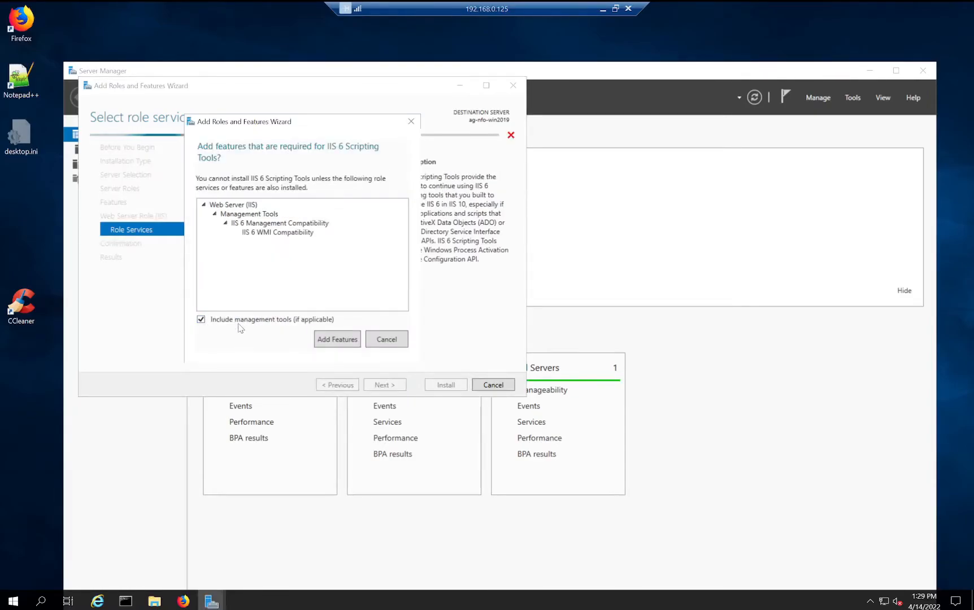
left_click(338, 339)
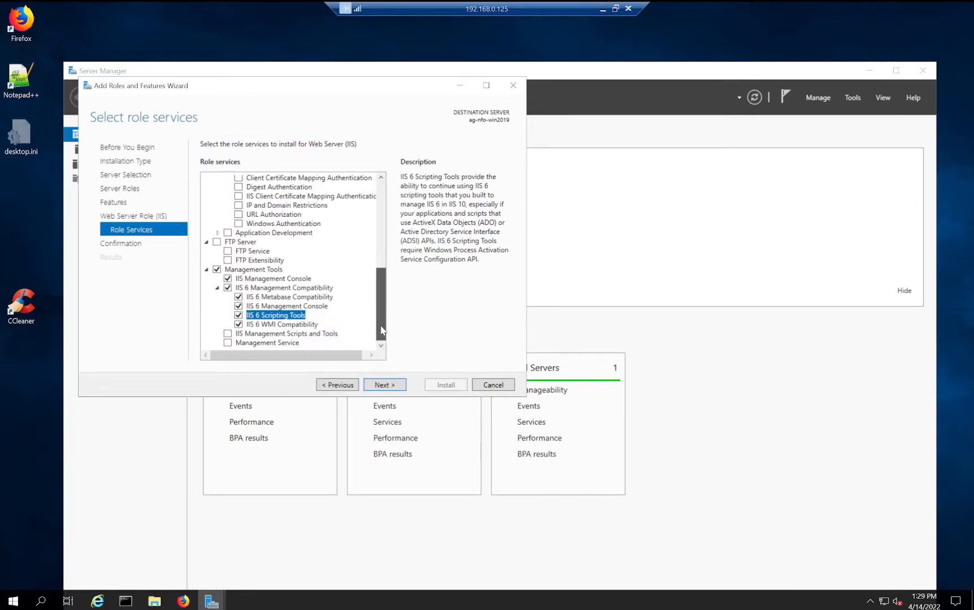
left_click_drag(382, 327, 382, 304)
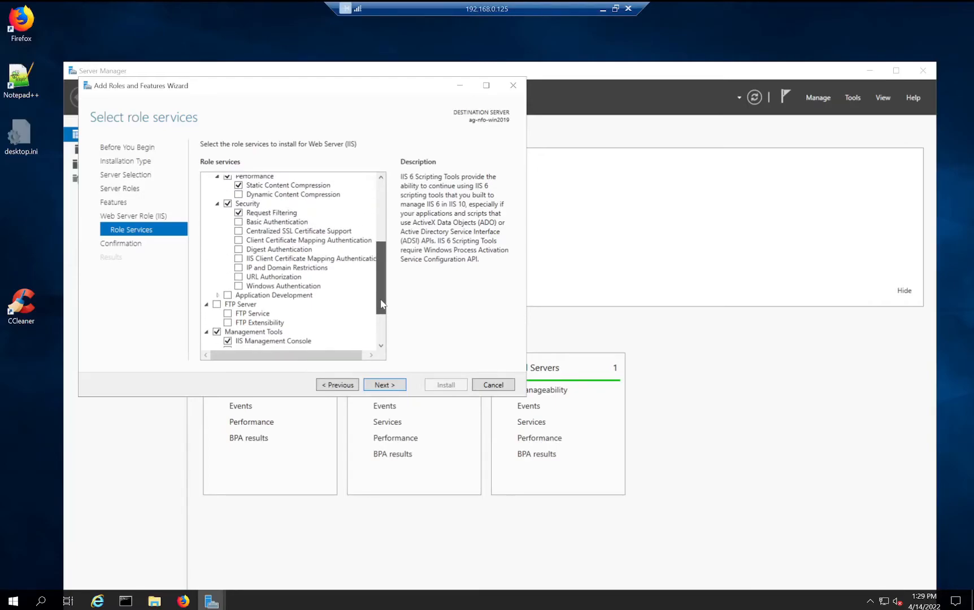
- Under Application Development, add .NET Extensibility 3.5 and .NET Extensibility 4.7
left_click(218, 297)
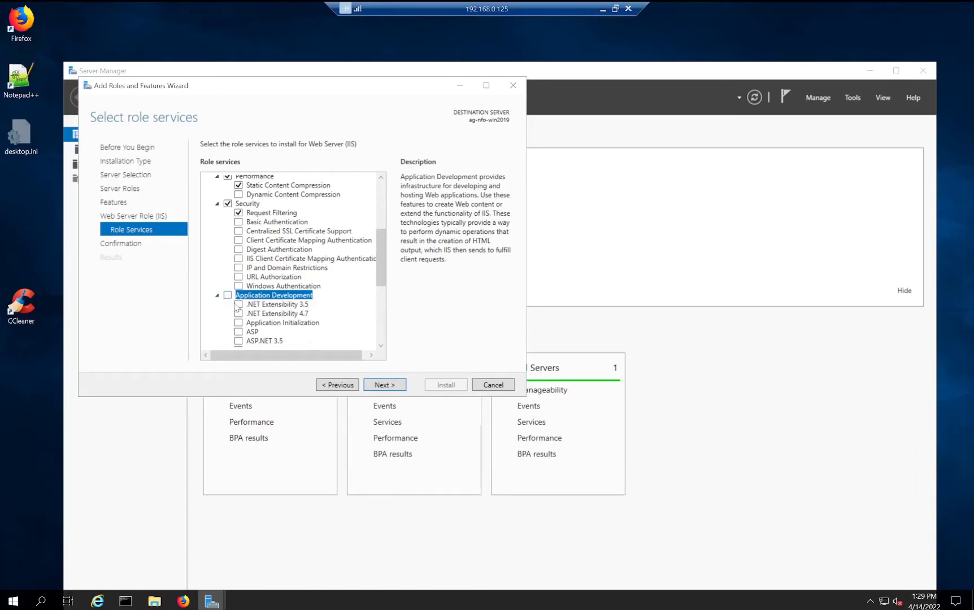
left_click(238, 304)
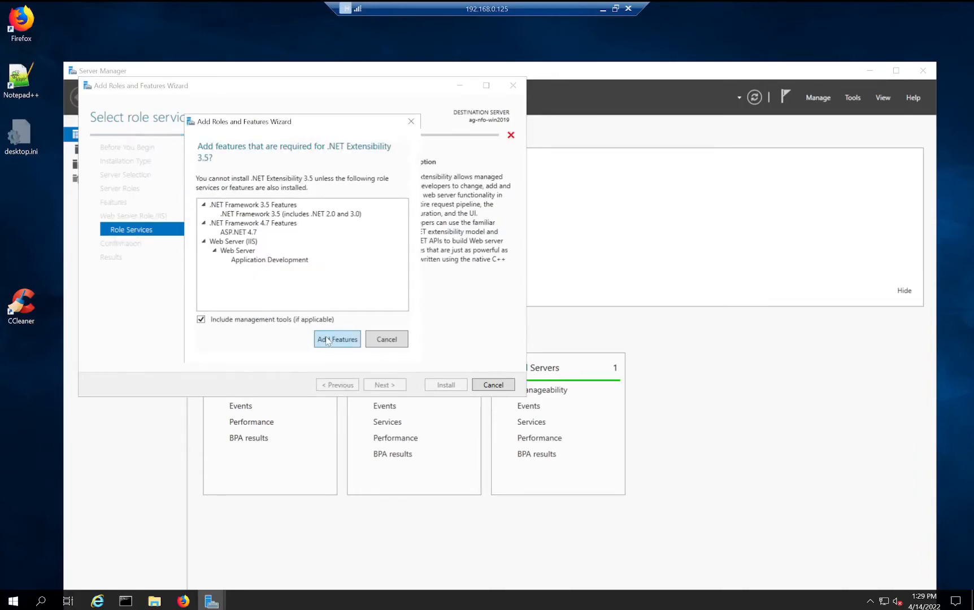
left_click(326, 340)
left_click(239, 315)
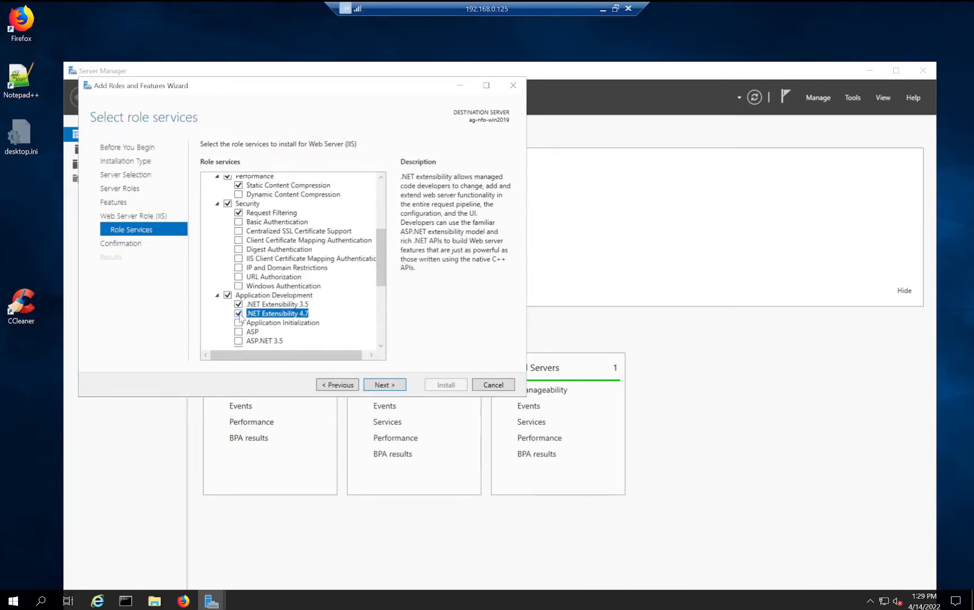
left_click_drag(380, 267, 381, 310)
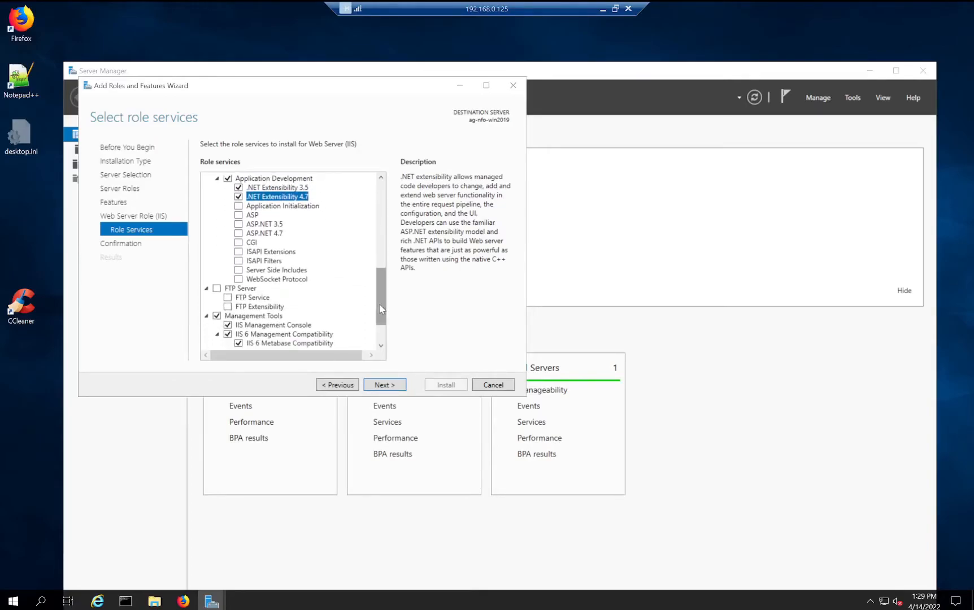
- Add ASP, ASP.NET 3.5, ASP.NET 4.7 and Management Service to the role services
left_click(238, 216)
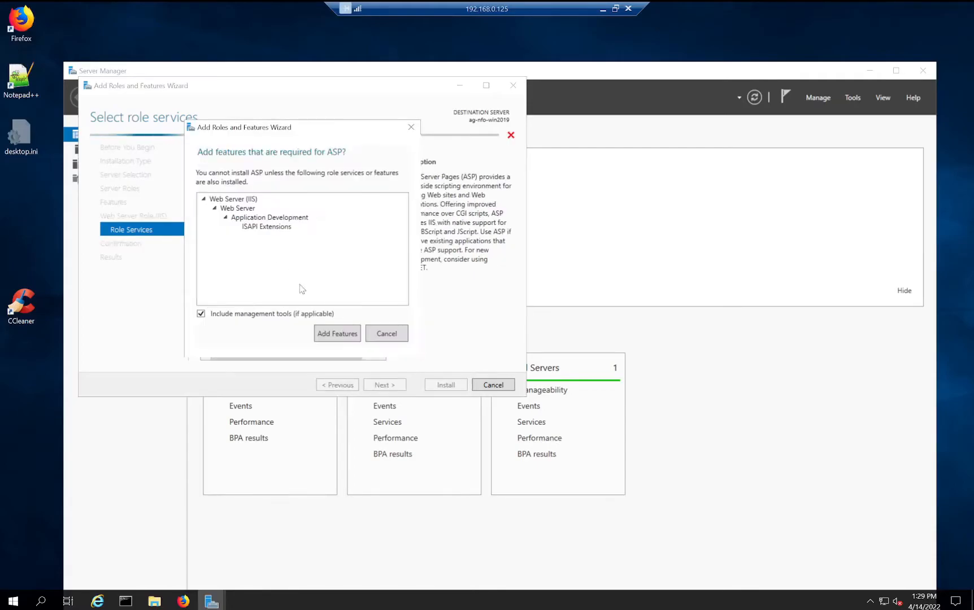
left_click(327, 334)
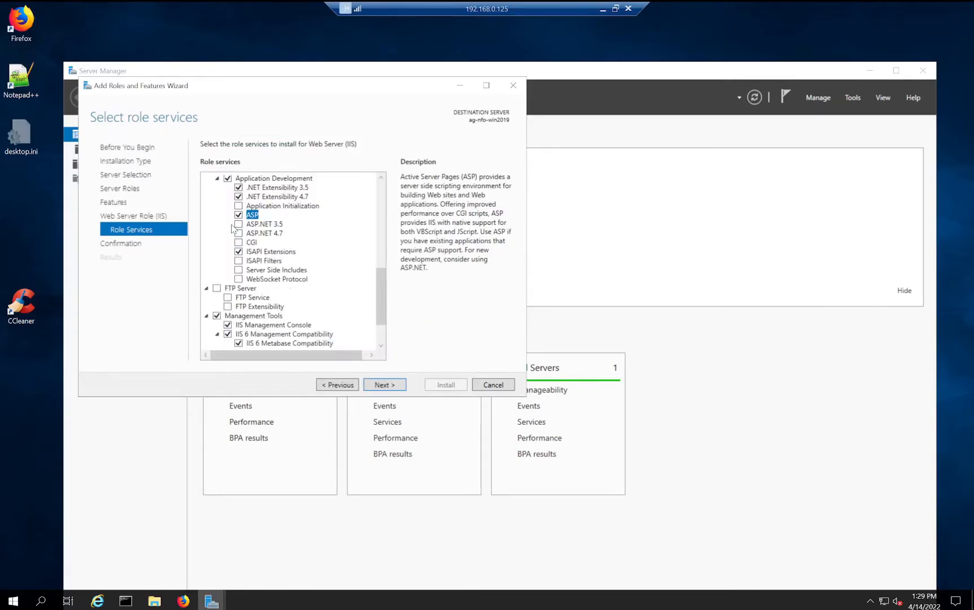
left_click(239, 224)
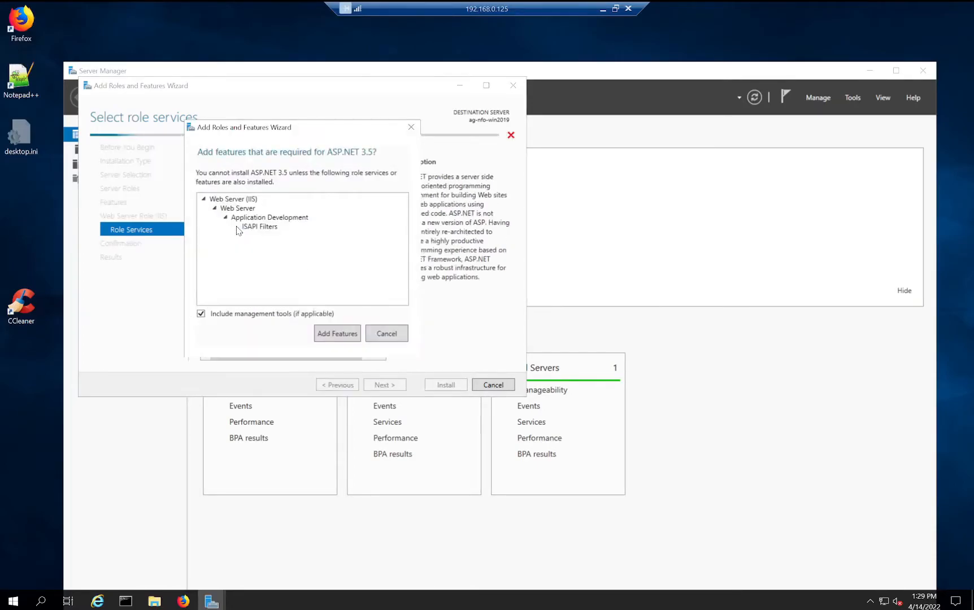
left_click(328, 334)
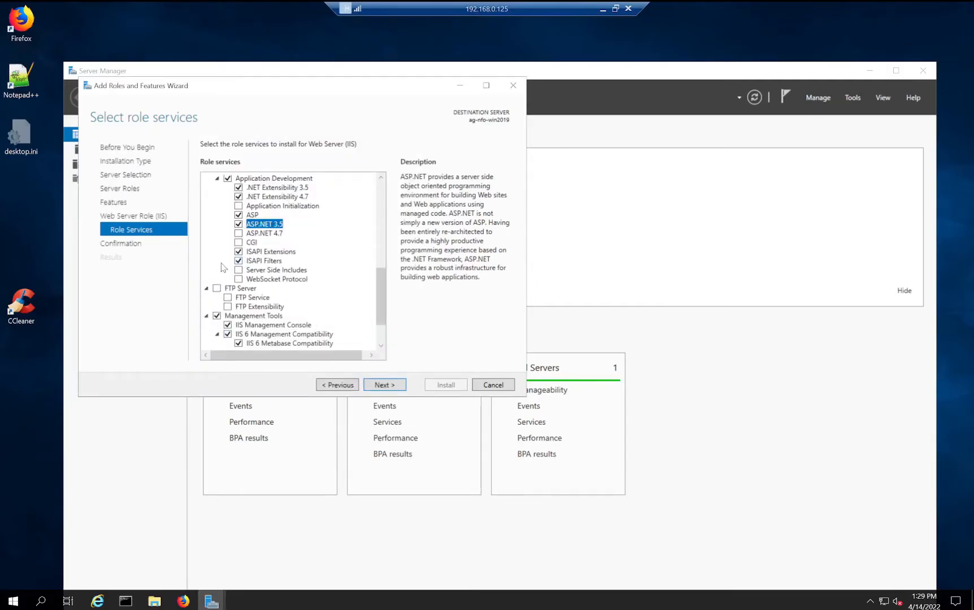
left_click(240, 234)
left_click(240, 236)
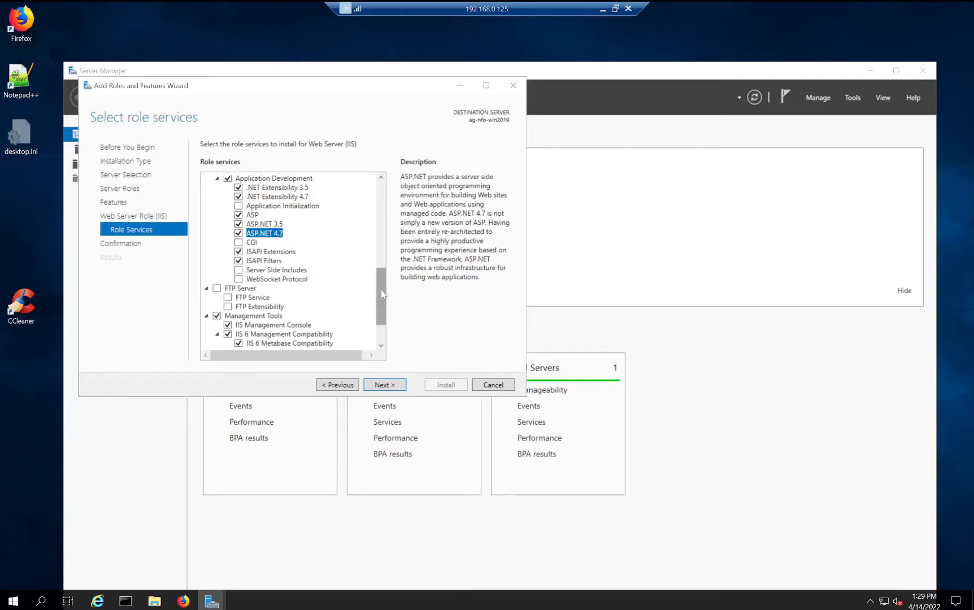
left_click_drag(380, 290, 383, 325)
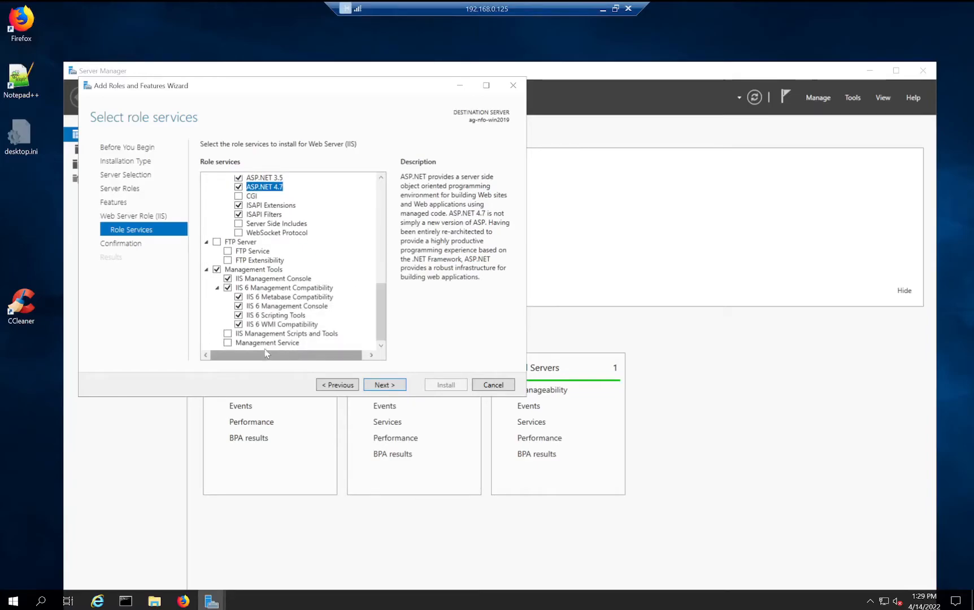
left_click(227, 342)
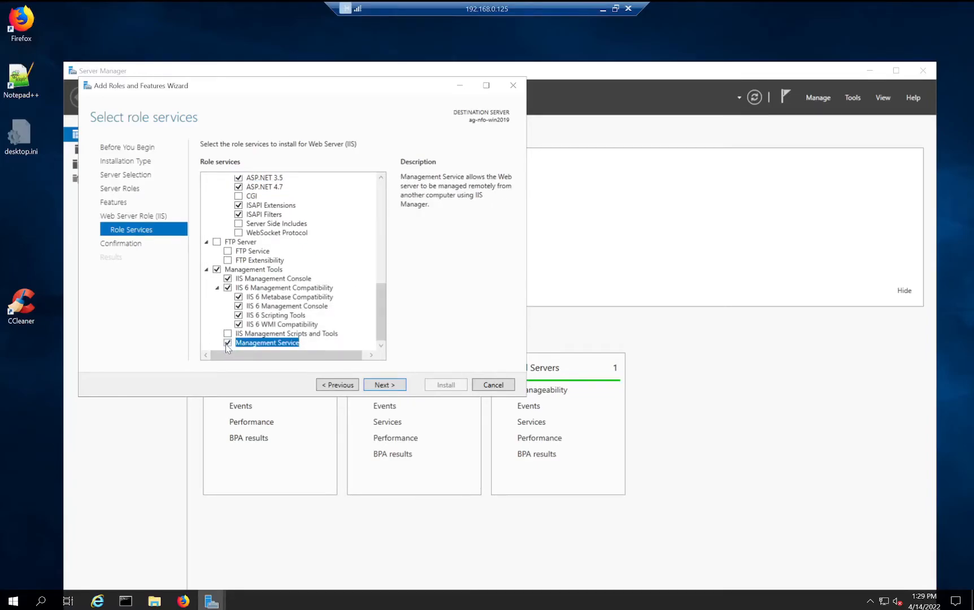
- Confirm the selections and start installing the IIS role services and .NET features
left_click(398, 389)
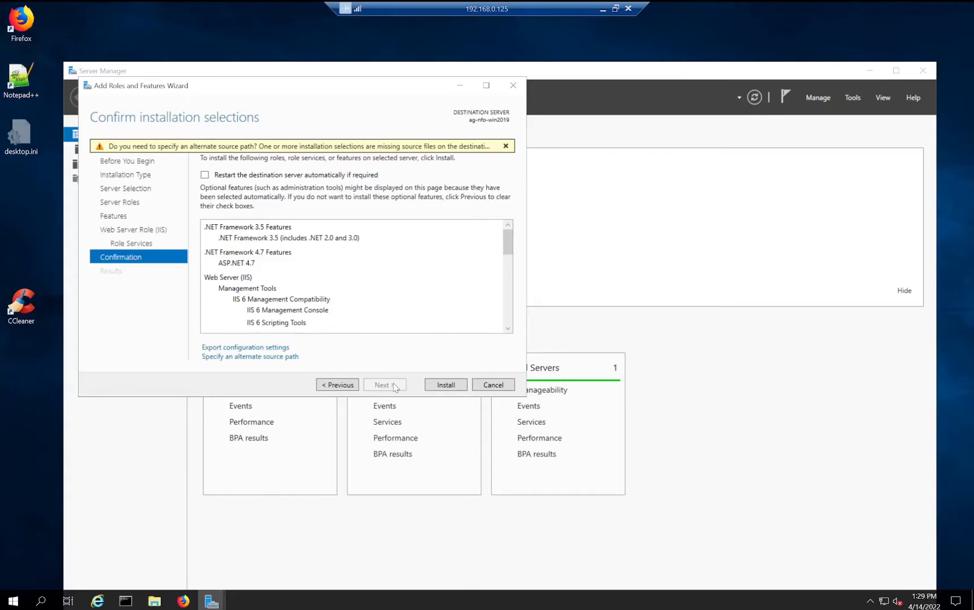
left_click(442, 387)
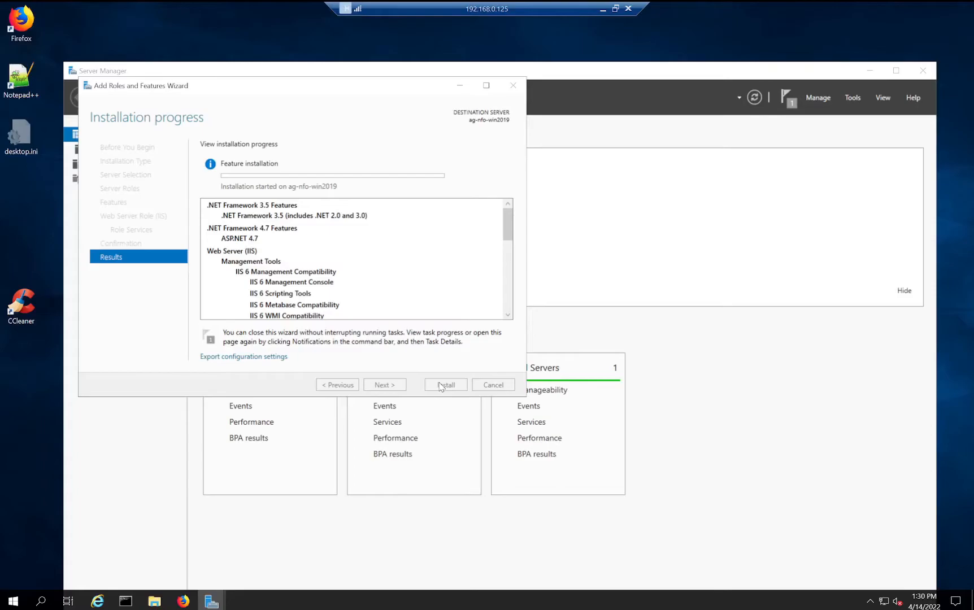
left_click(13, 603)
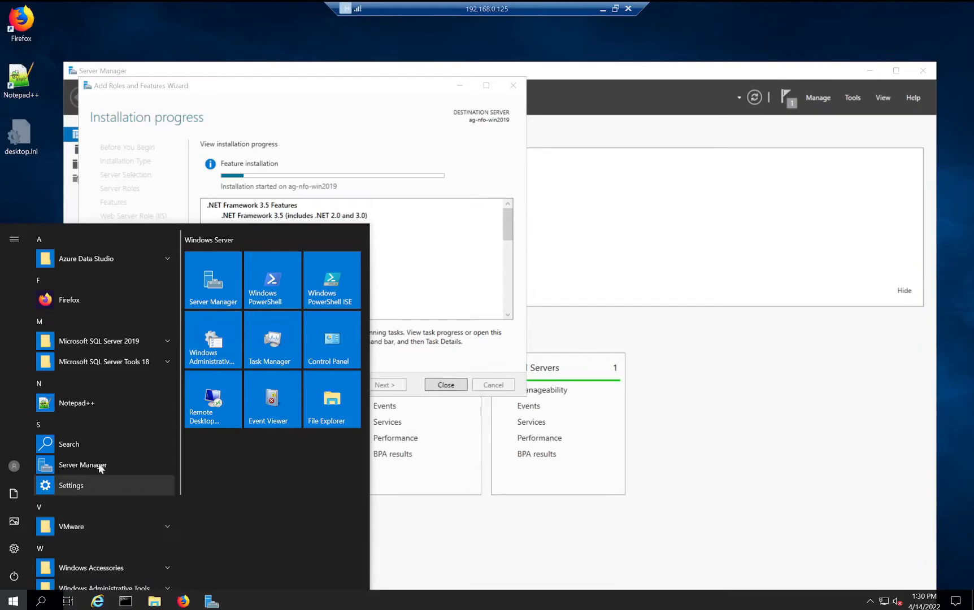
- Launch SQL Server Management Studio 18 and connect to the local AG-NFO-WIN2019 database engine
left_click(167, 362)
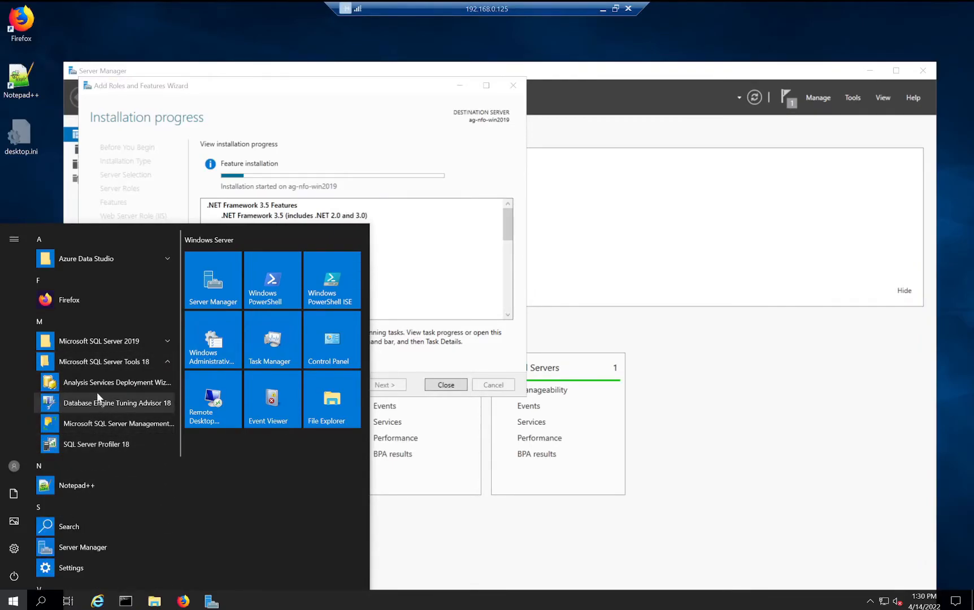
left_click(113, 423)
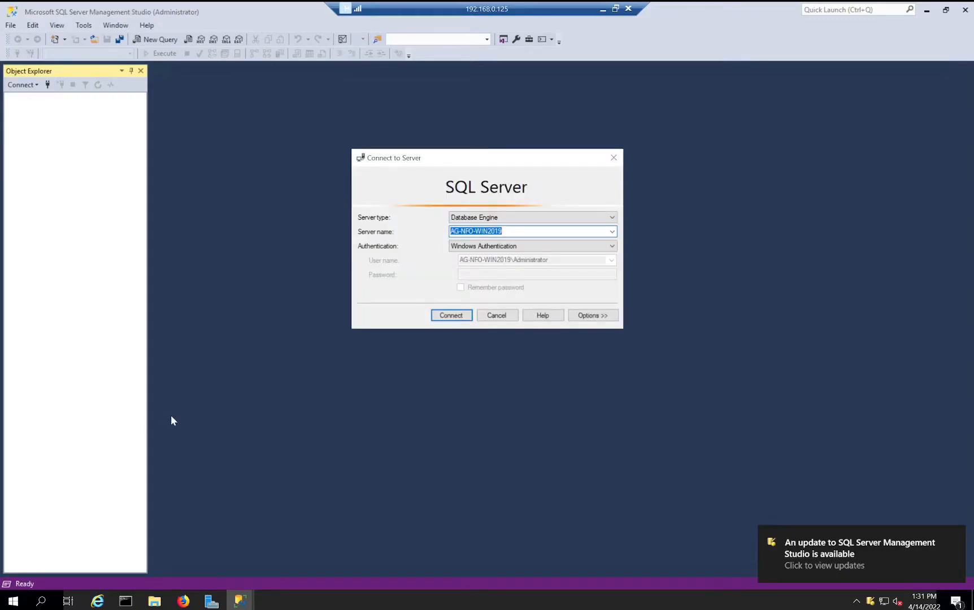
left_click(462, 318)
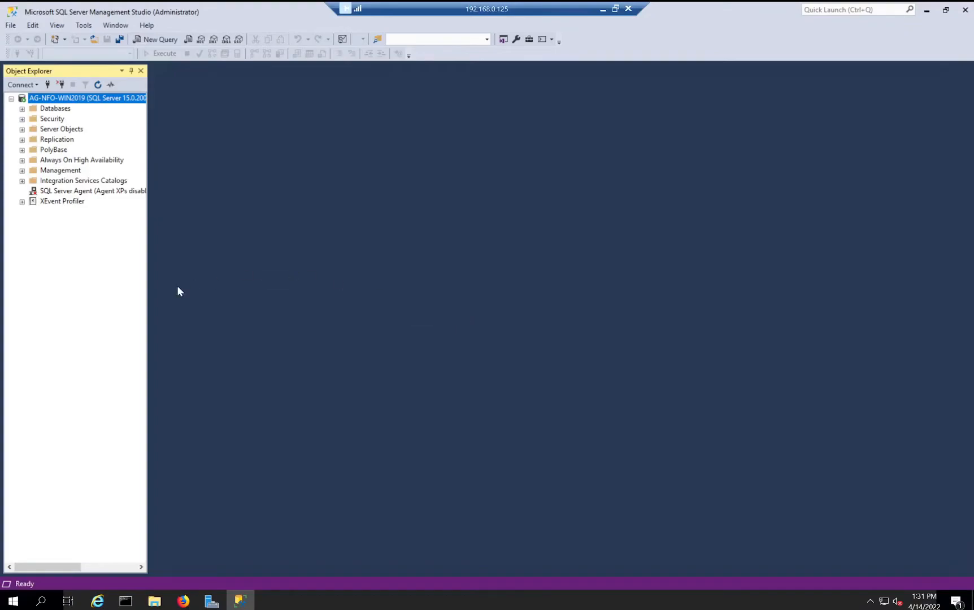
- Set AG-NFO-WIN2019 server authentication to SQL Server and Windows Authentication mode
right_click(47, 99)
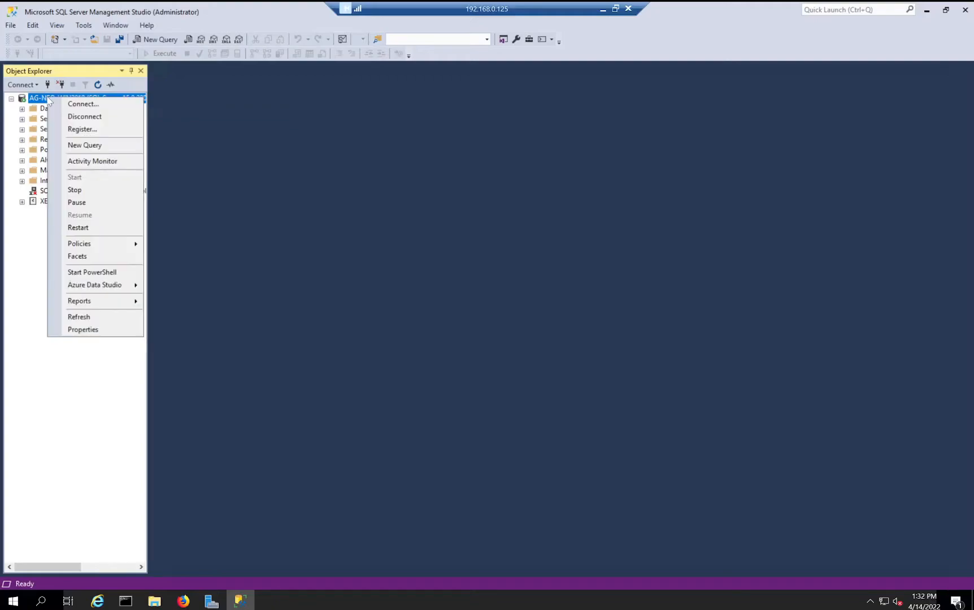
left_click(94, 332)
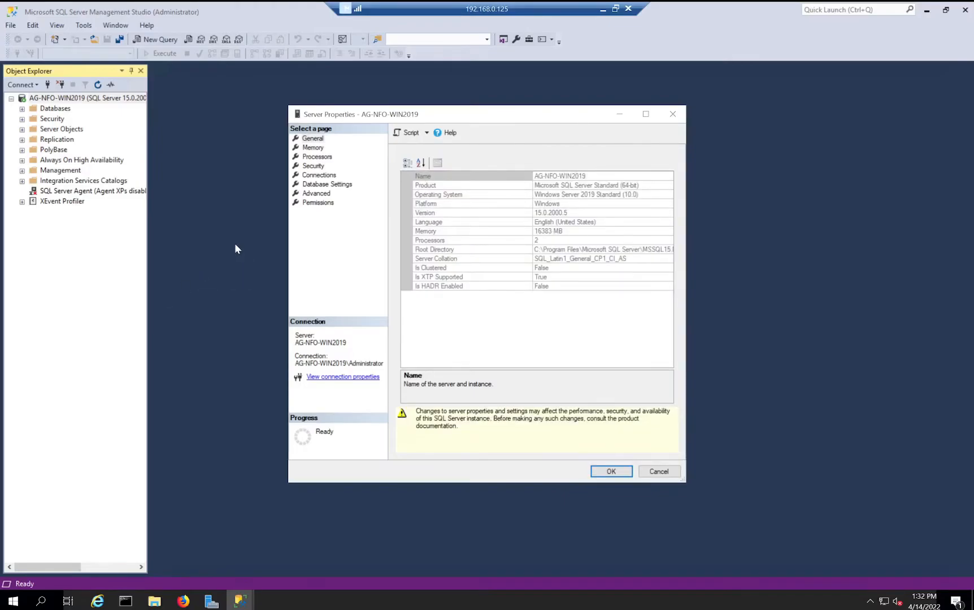
left_click(315, 167)
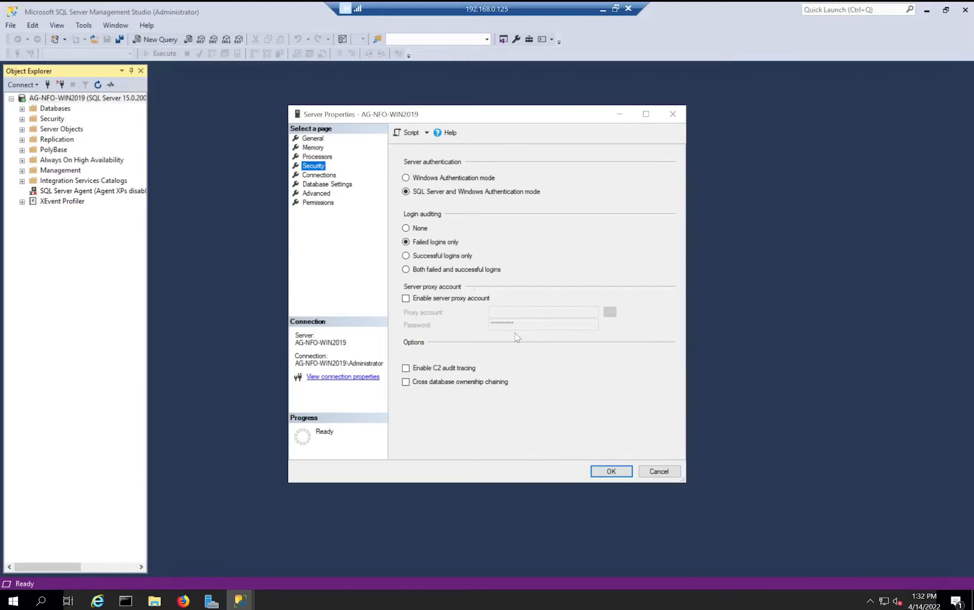
left_click(620, 472)
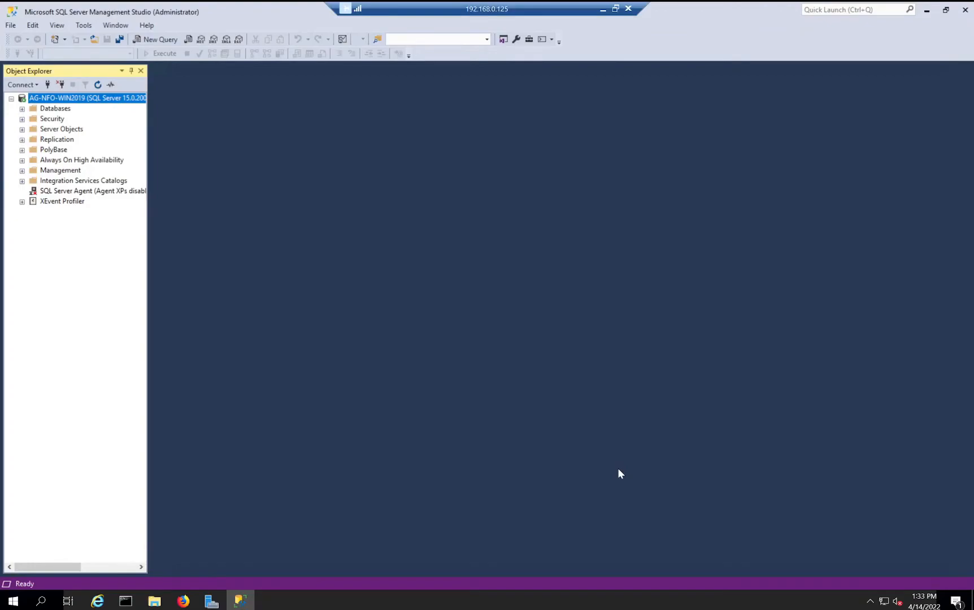
- Open the sa login's properties from Security > Logins
left_click(22, 120)
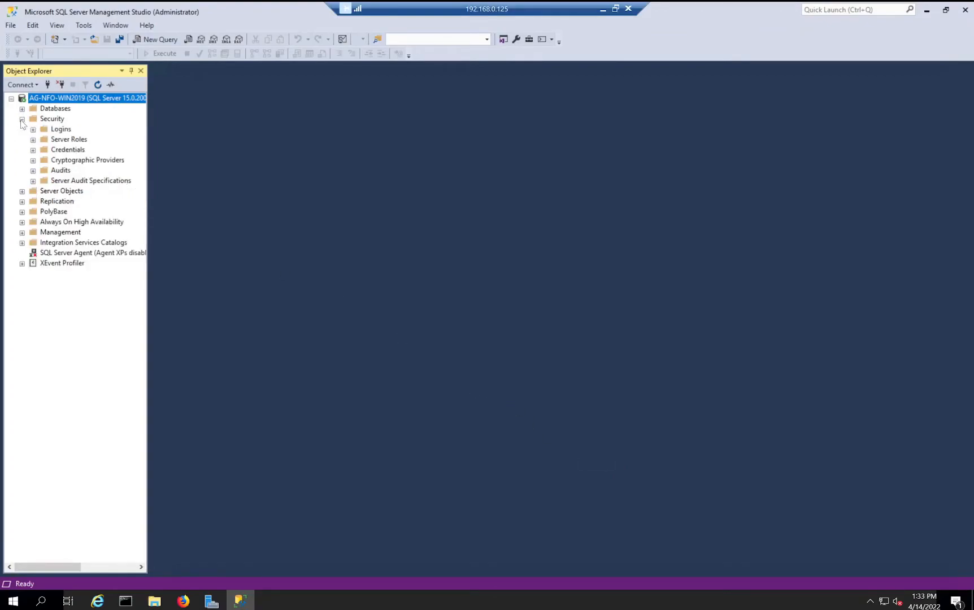
left_click(54, 133)
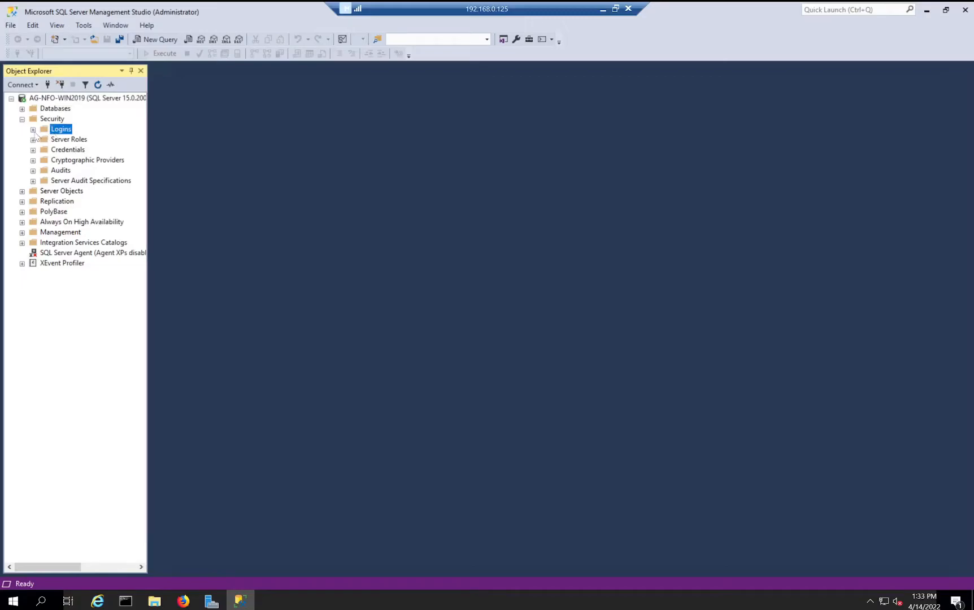
left_click(34, 131)
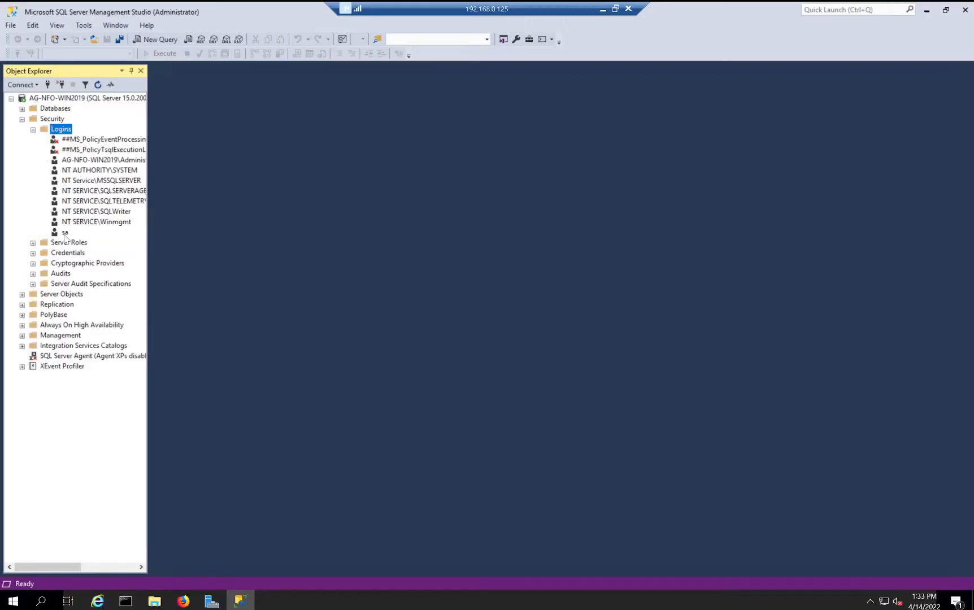
double_click(64, 234)
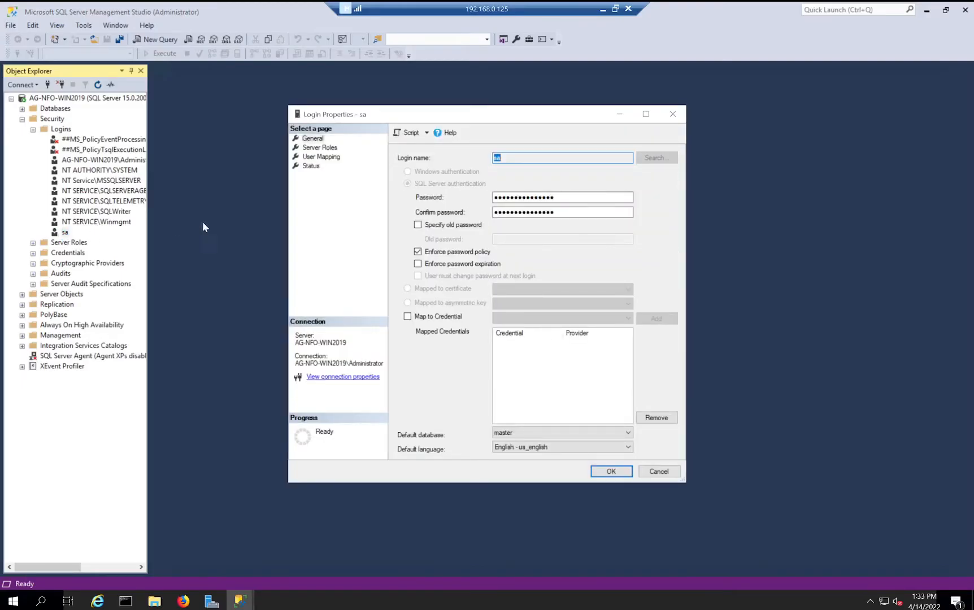
- Give sa a new password, verify sysadmin role and enabled status, and save
left_click_drag(561, 198, 487, 199)
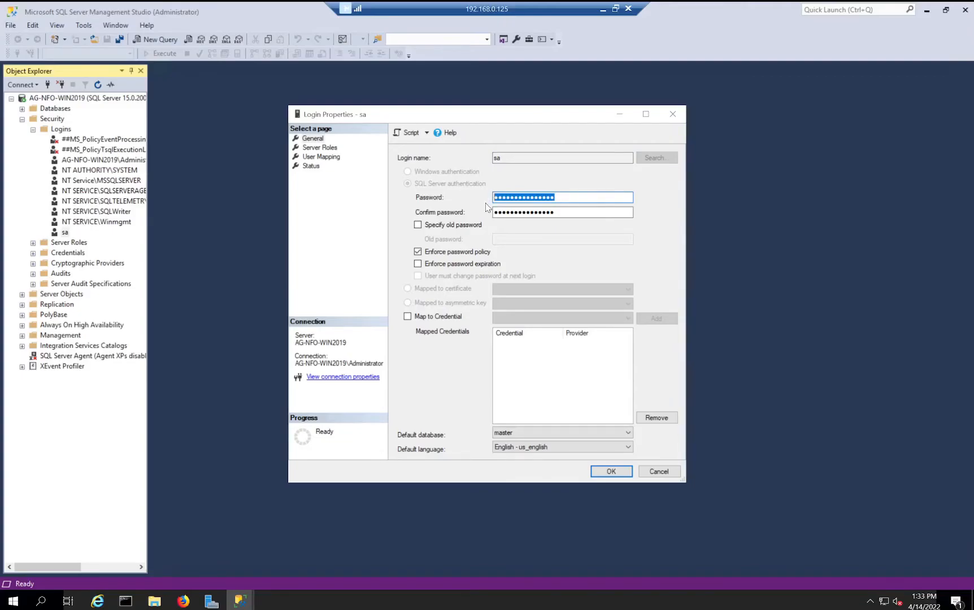
type("12345678")
key("Tab")
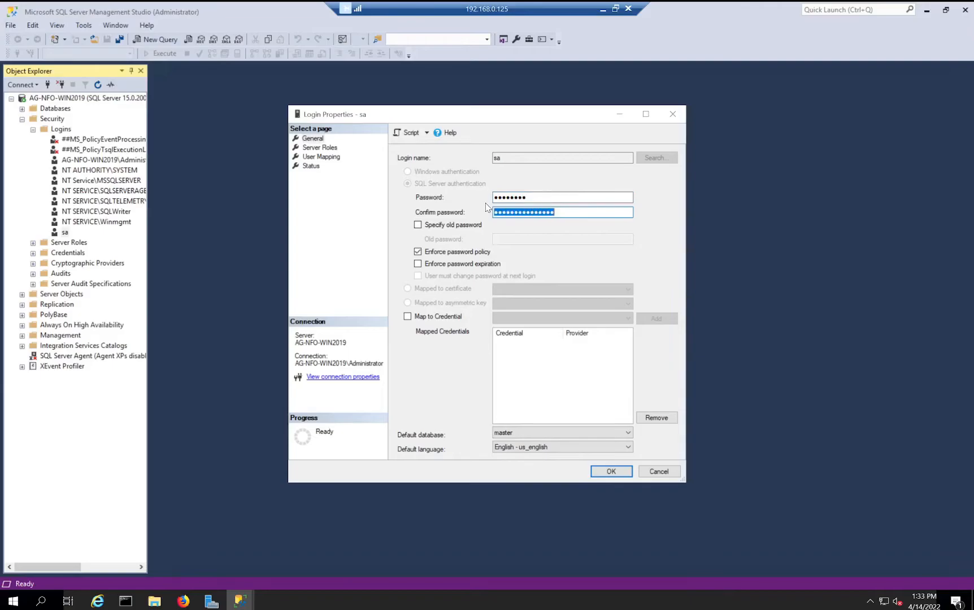
type("12345678")
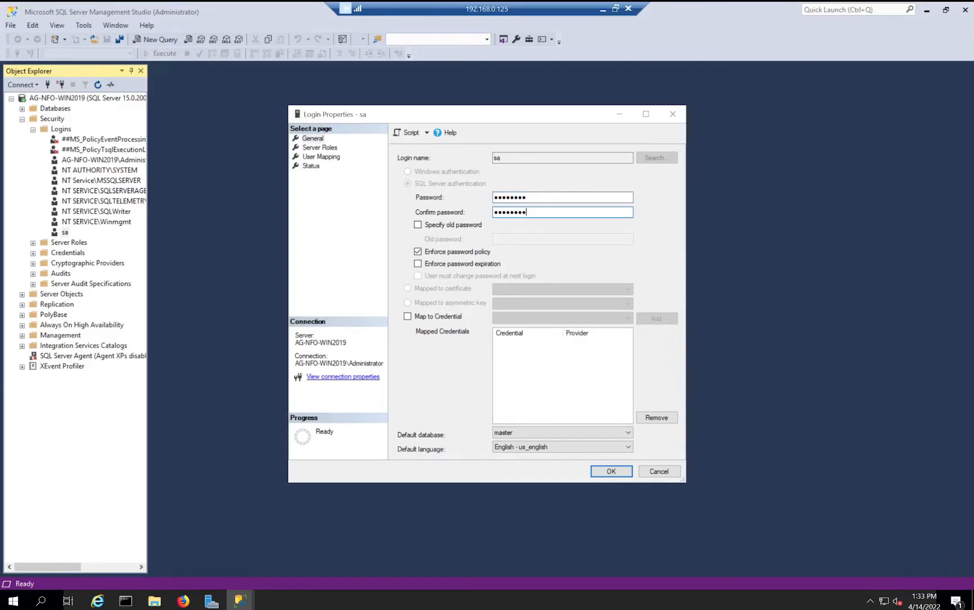
left_click(333, 152)
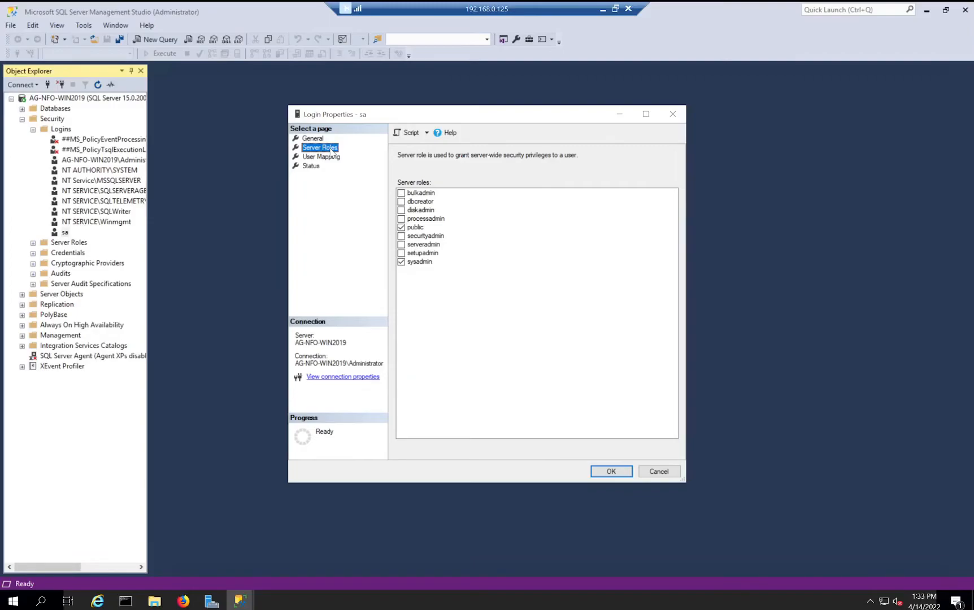
left_click(317, 167)
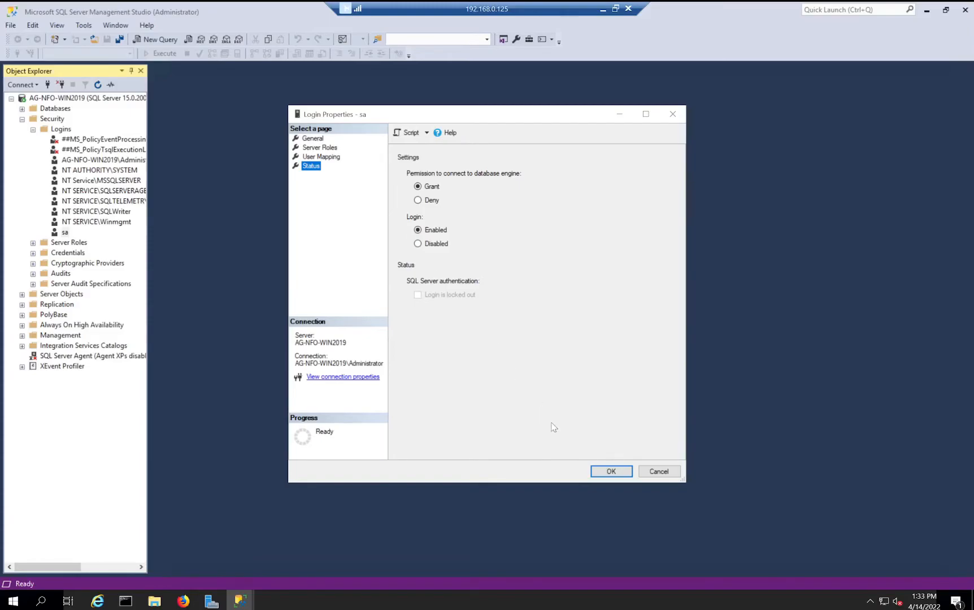
left_click(606, 472)
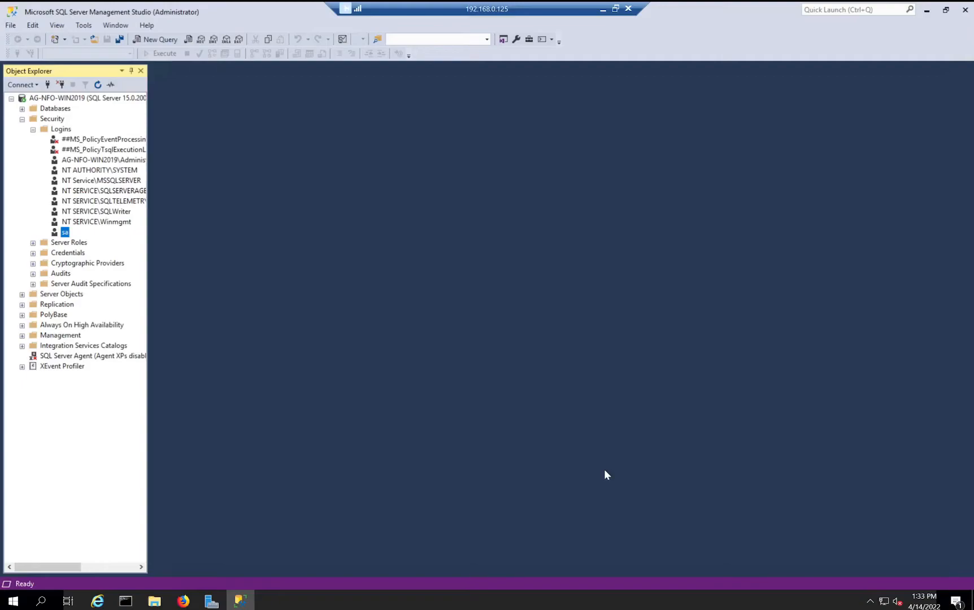
- Disconnect from the server and bring up the Connect to Server dialog again
left_click(11, 26)
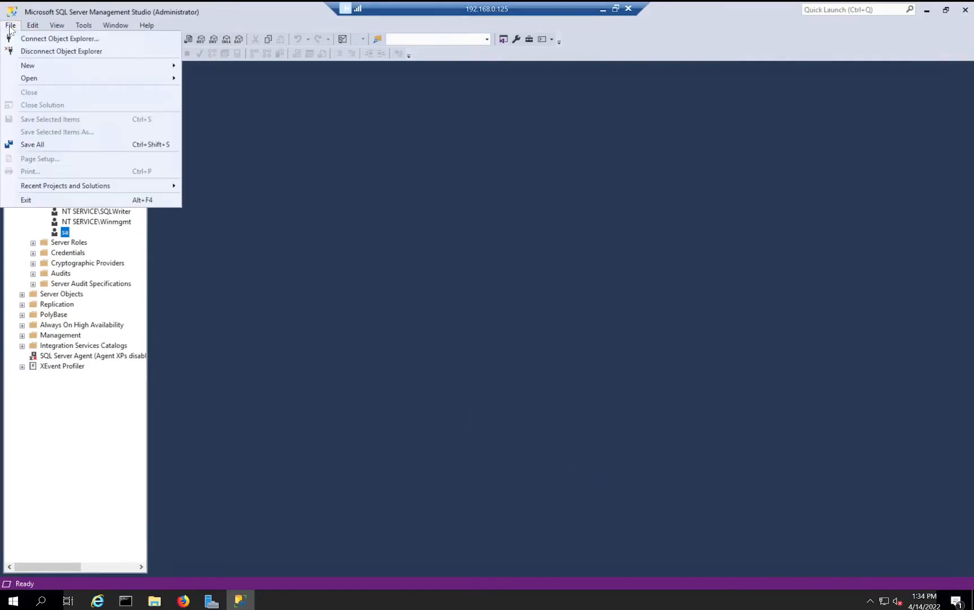
left_click(22, 52)
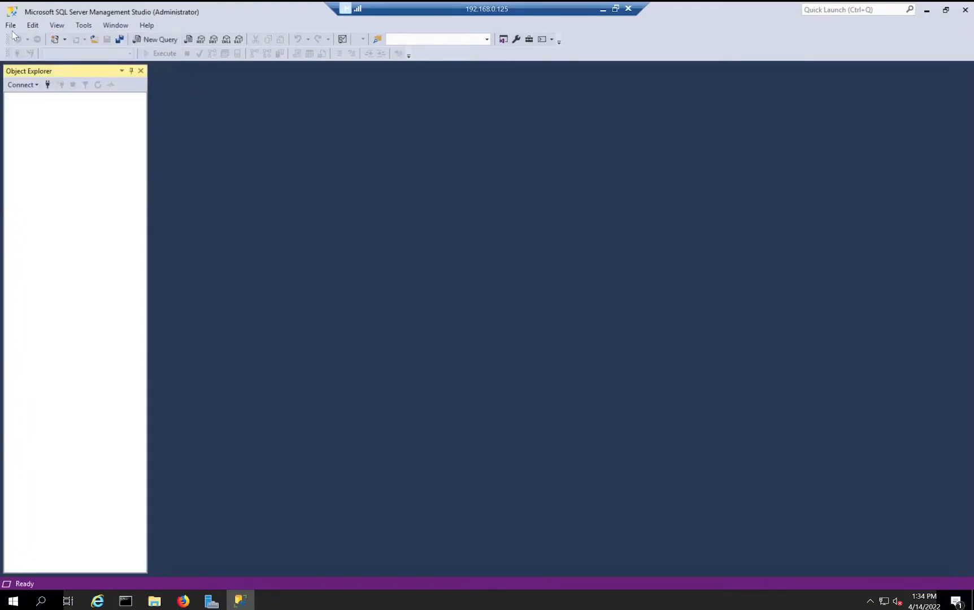
left_click(10, 28)
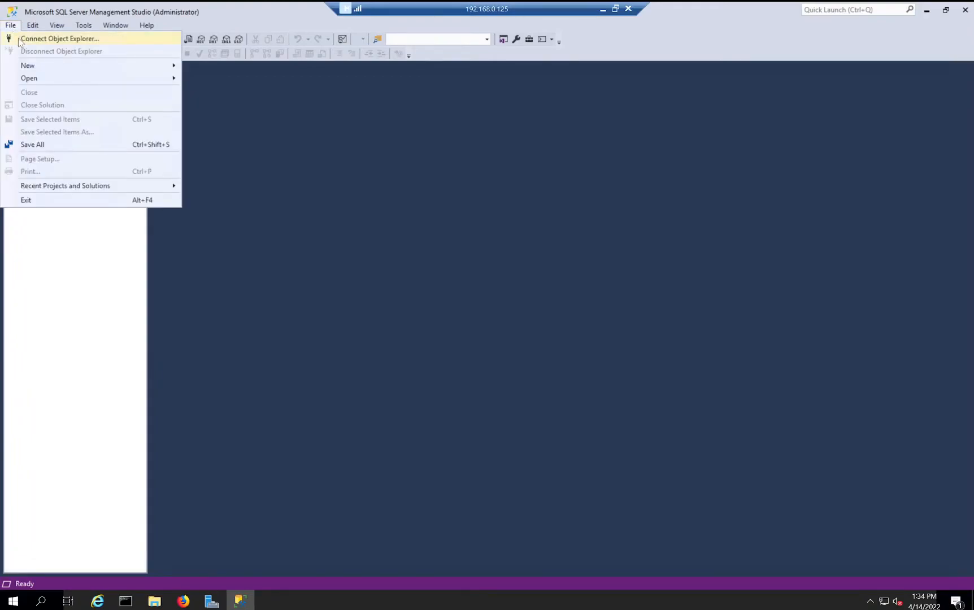
left_click(20, 40)
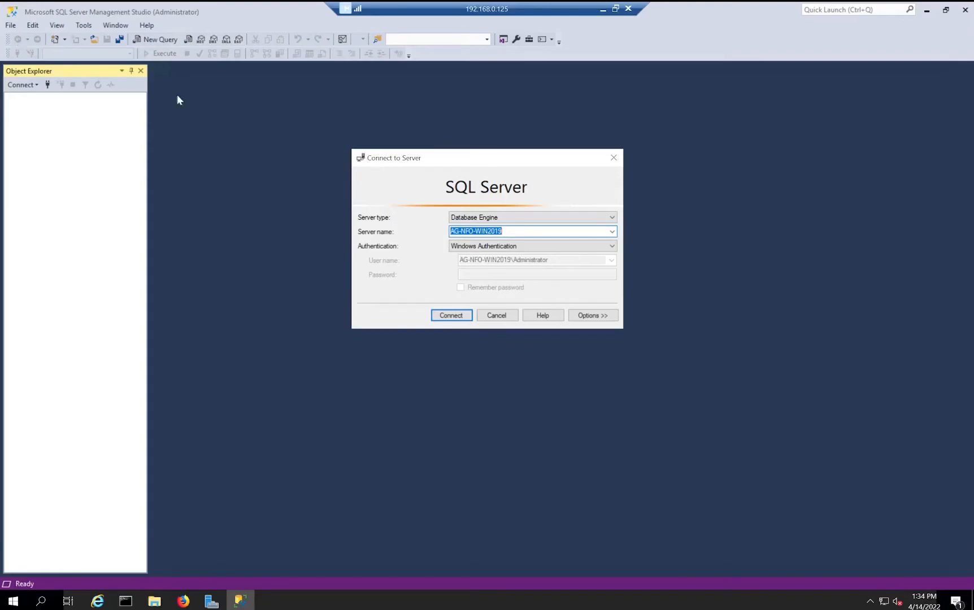
- Connect using SQL Server Authentication with login sa and its password
left_click(613, 247)
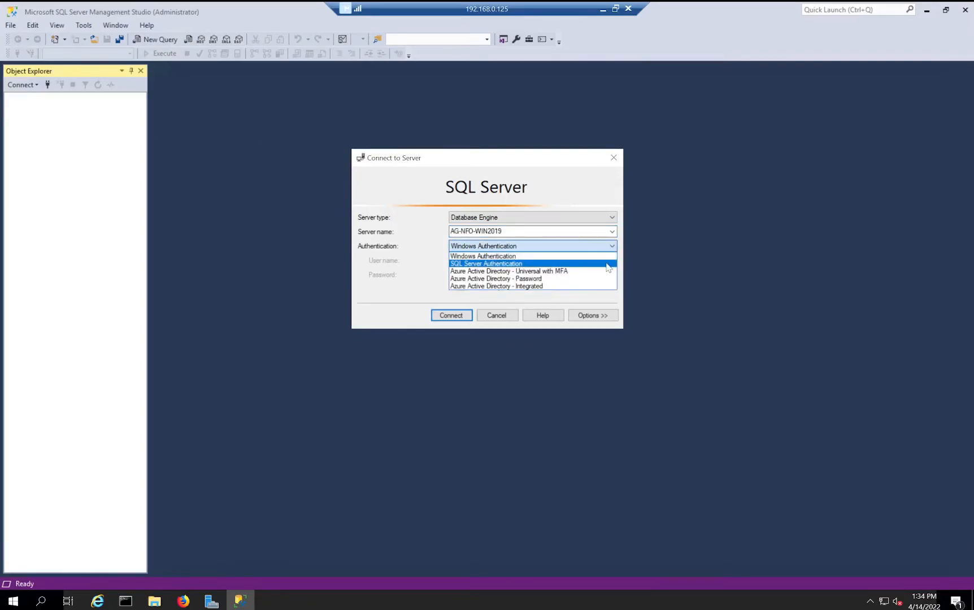
left_click(609, 264)
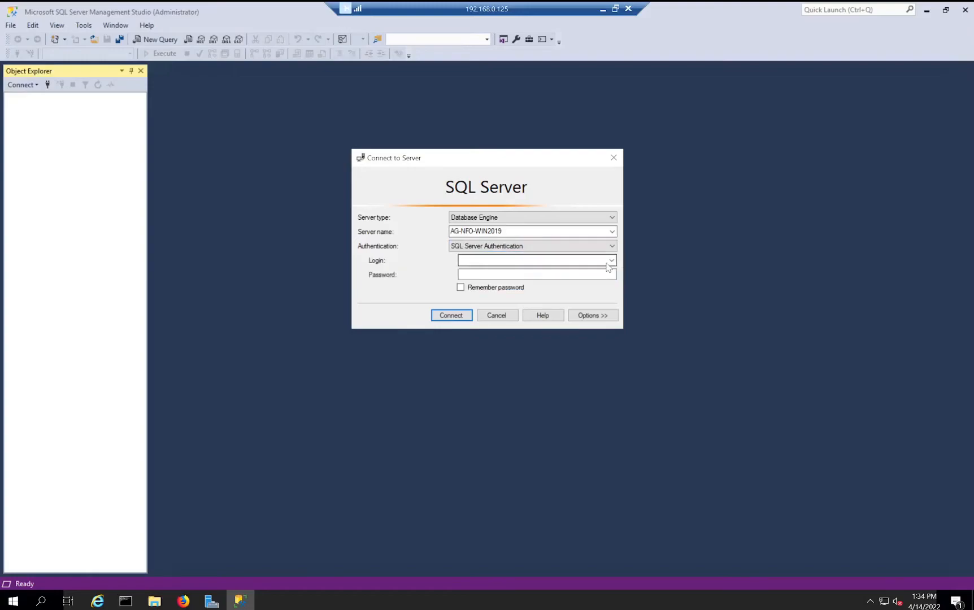
left_click(589, 259)
type("sa")
key("Tab")
type("P@ssw0rd")
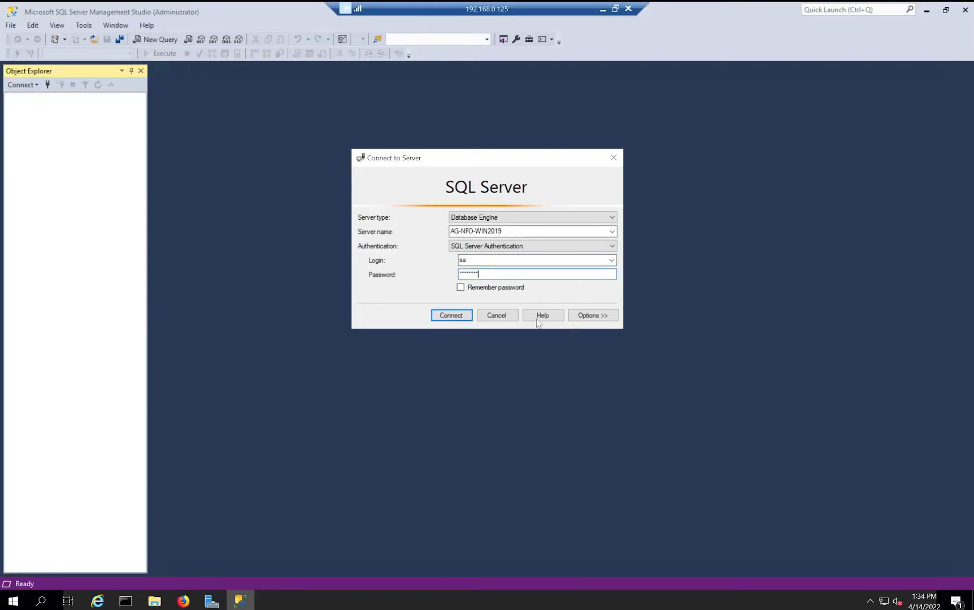
left_click(452, 315)
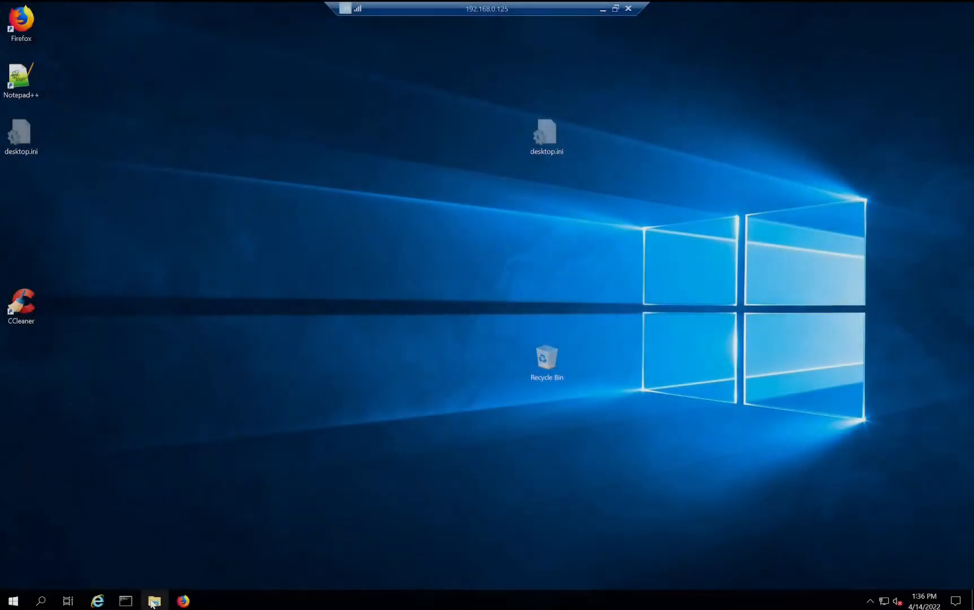
- Run Setup-NB-CMon.exe from Downloads and install its prerequisites, including ASP.NET Core 3.1.10 Hosting Bundle
left_click(154, 602)
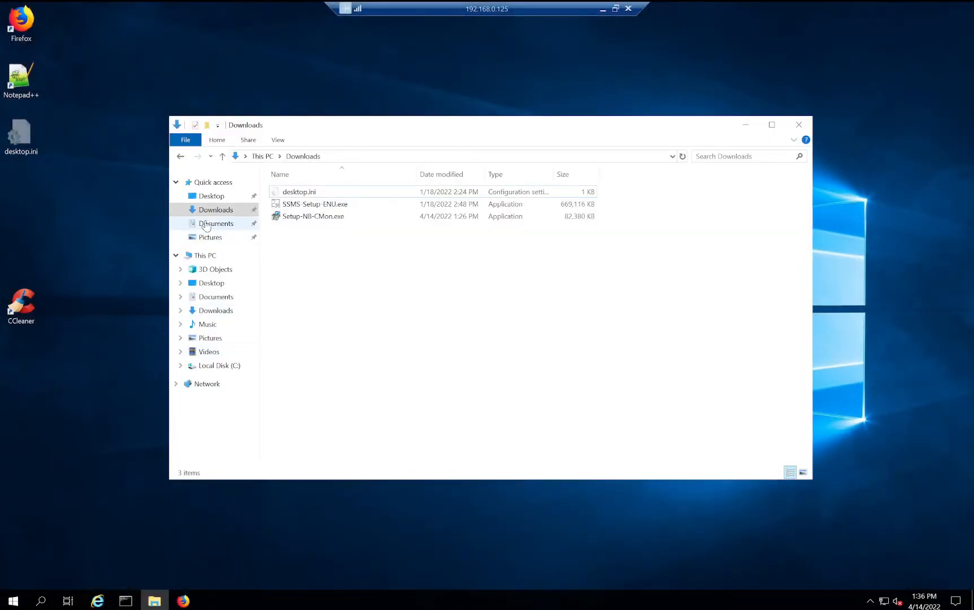
double_click(305, 217)
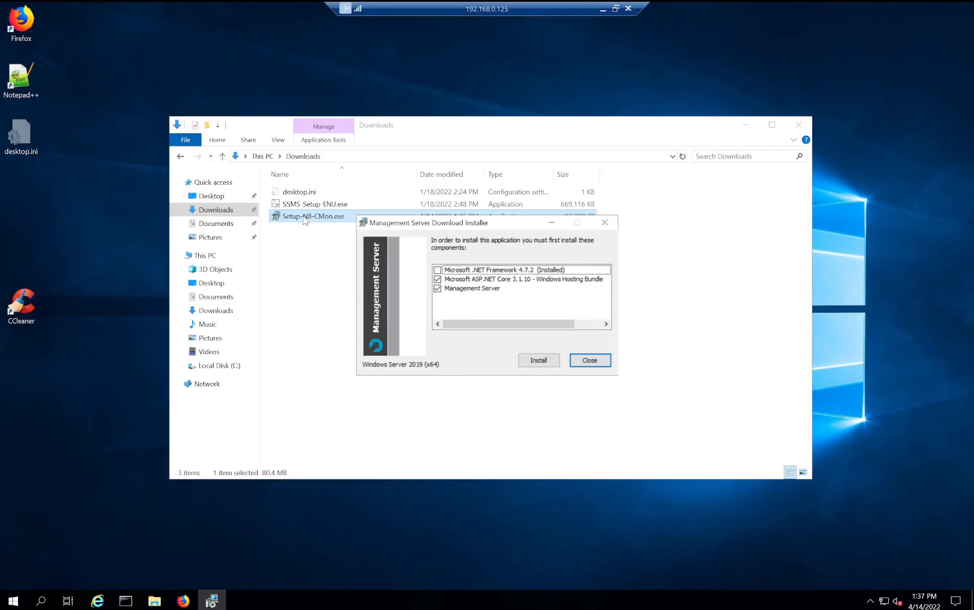
left_click(534, 364)
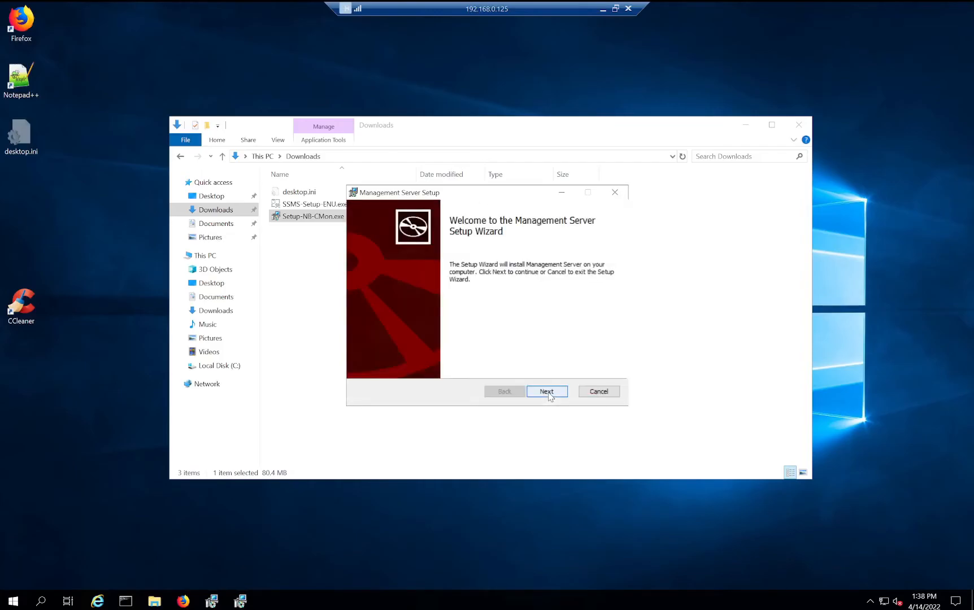
- Accept the license terms, keep all features, and pick Microsoft SQL Server as the database provider
left_click(547, 392)
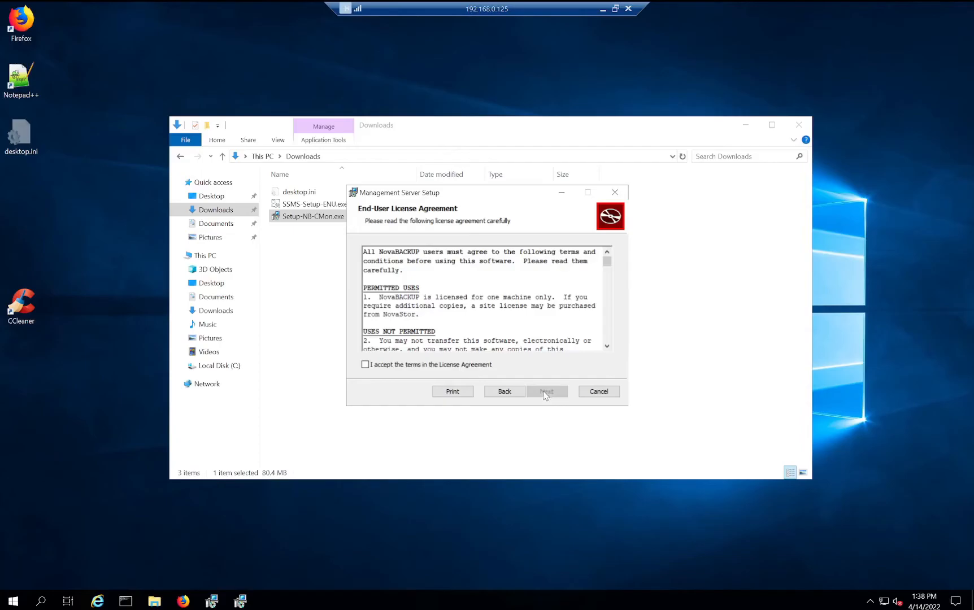
left_click(423, 366)
left_click(546, 391)
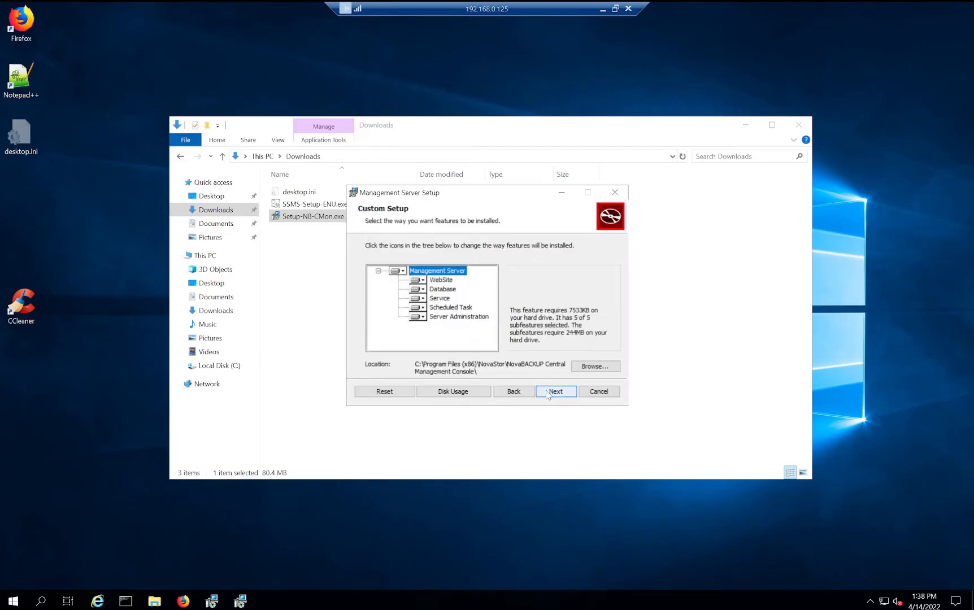
left_click(548, 391)
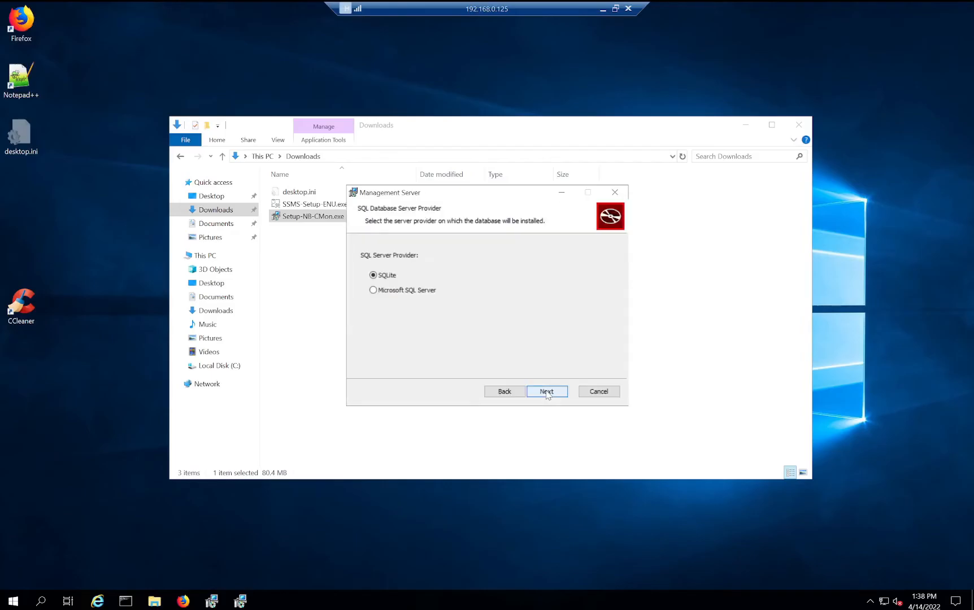
left_click(407, 290)
left_click(548, 392)
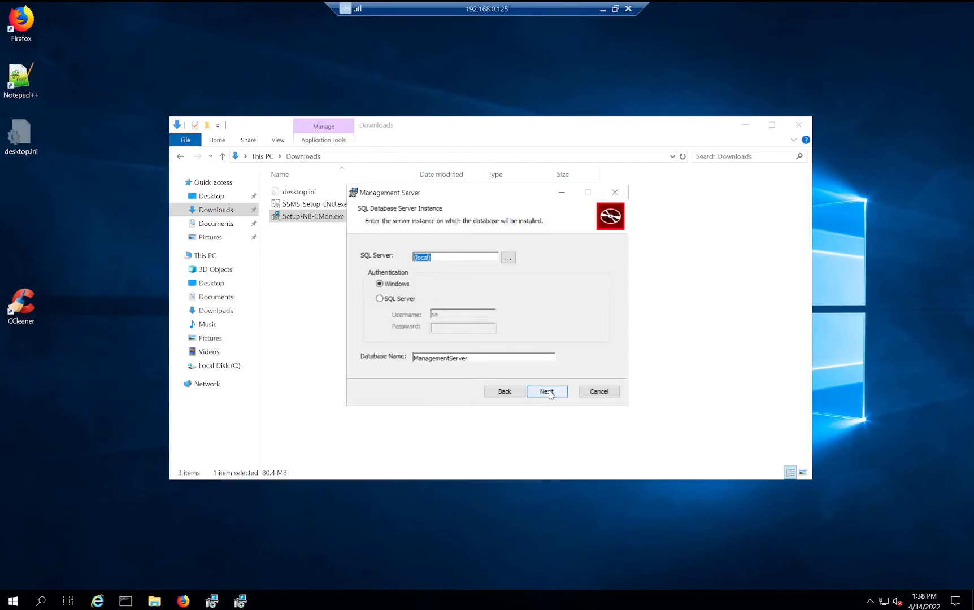
- Connect with SQL Server authentication using the sa password, then enter the administrator account's username and password
left_click(379, 298)
left_click(452, 330)
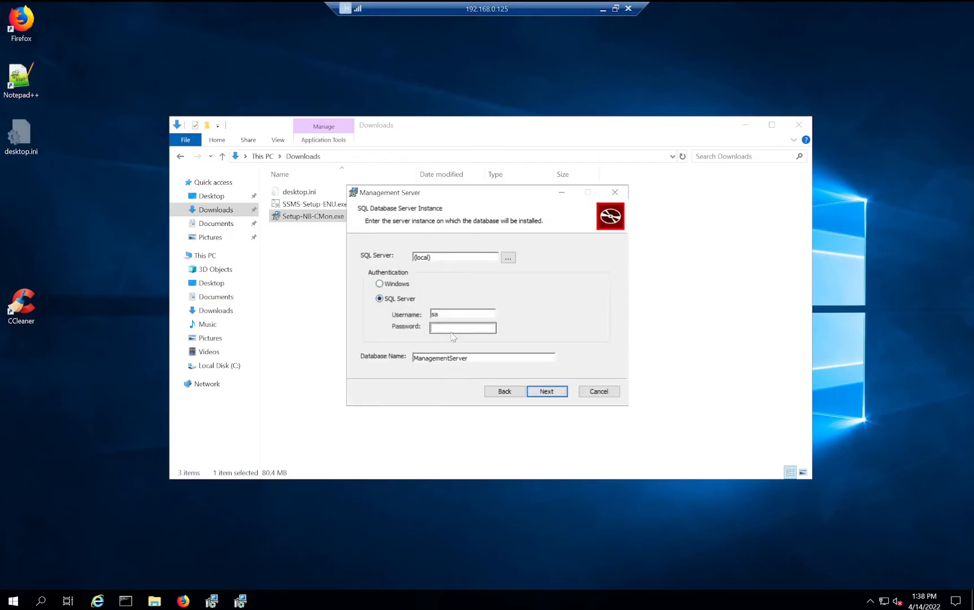
left_click(452, 329)
type("••••••••")
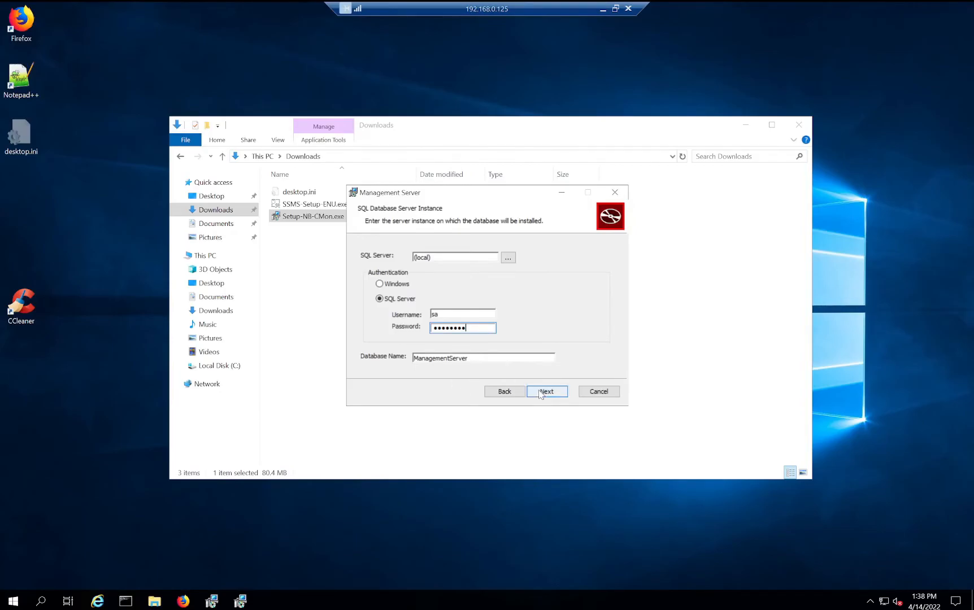
left_click(541, 394)
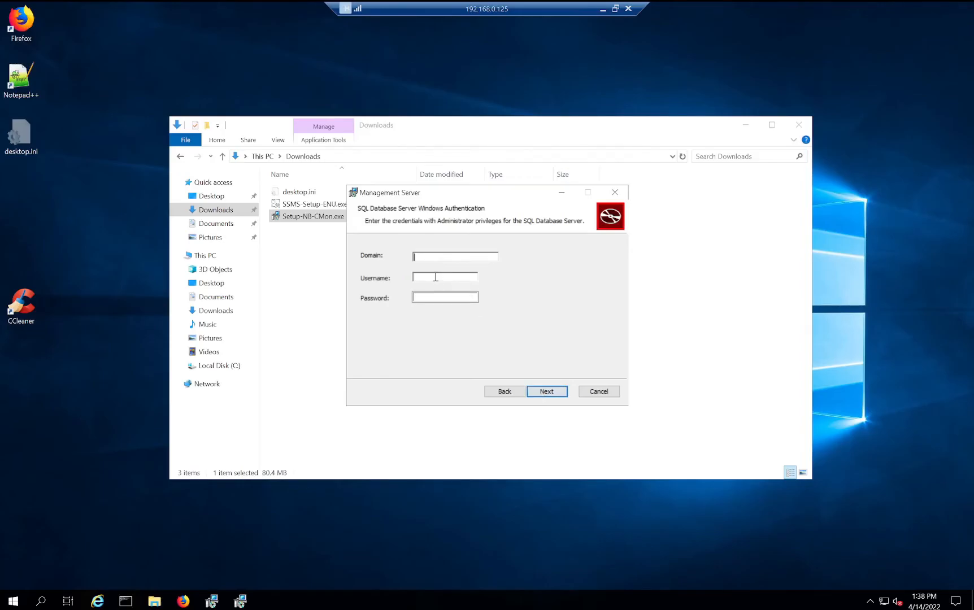
type("adm")
type("inistra")
type("tor")
type("•••••")
type("•••")
left_click(546, 392)
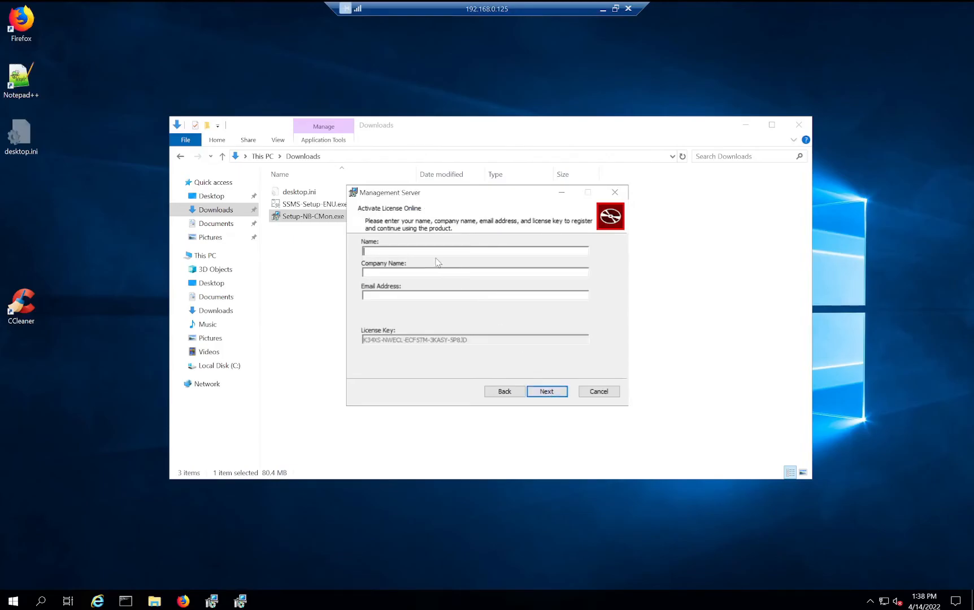
- Enter the registrant's name, company NovaBackup and the contact's e-mail address, then submit the license activation
type("Nova Video")
key("Tab")
type("NovaBackup")
key("Tab")
key("Caps_Lock")
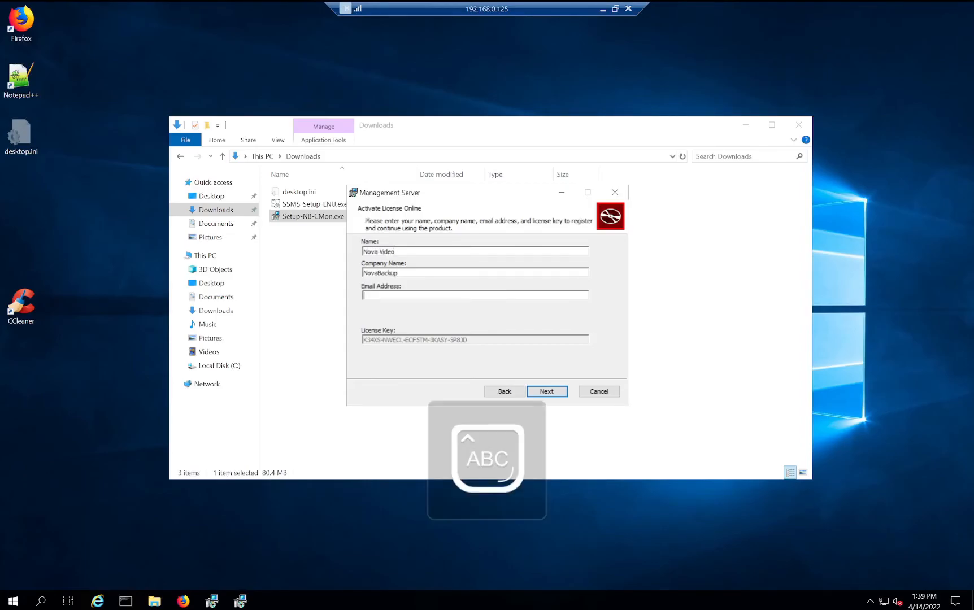
key("Caps_Lock")
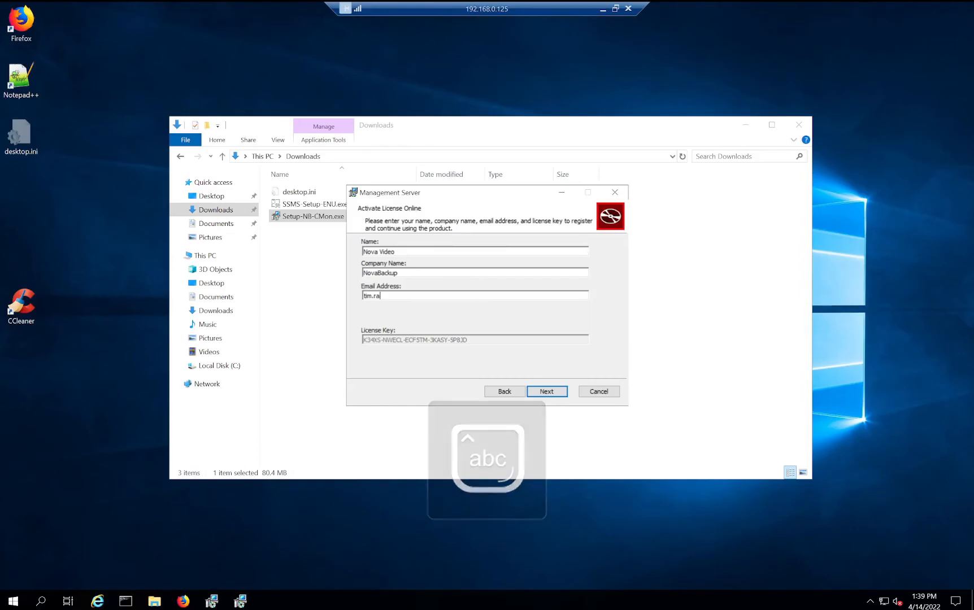
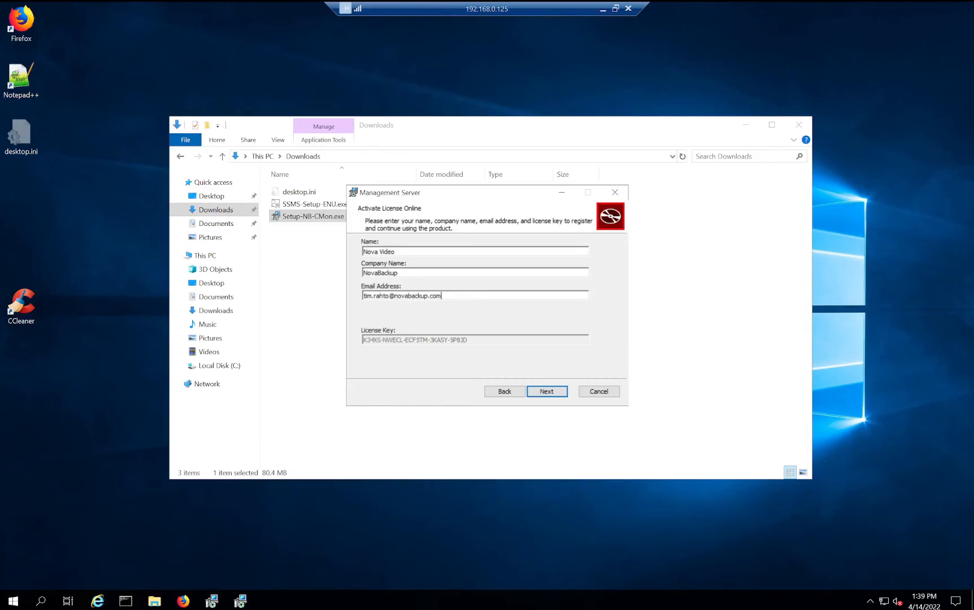
left_click(553, 393)
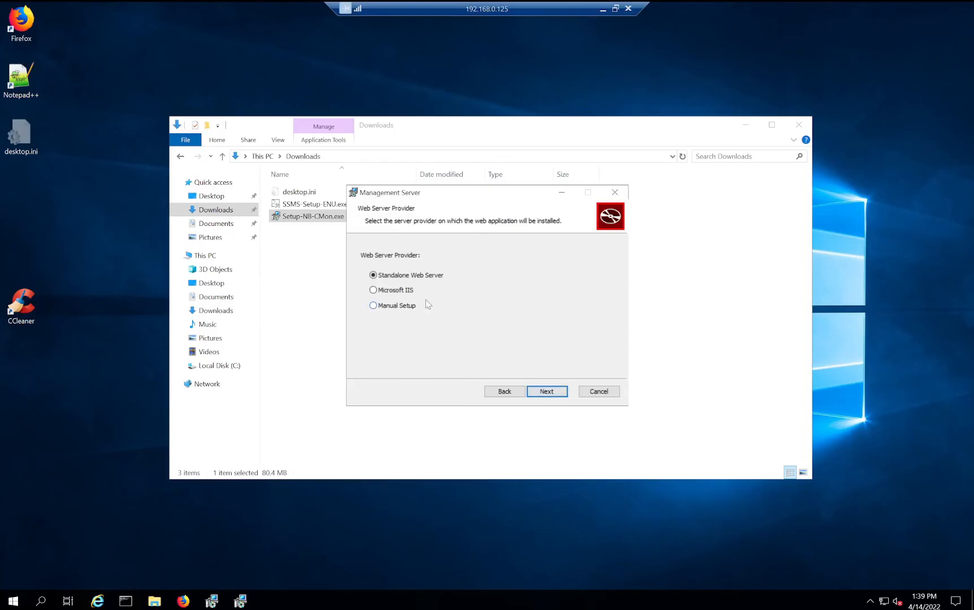
- Select Microsoft IIS, keep Default Web Site, and accept address 192.168.0.125 with port 4502
left_click(396, 292)
left_click(546, 392)
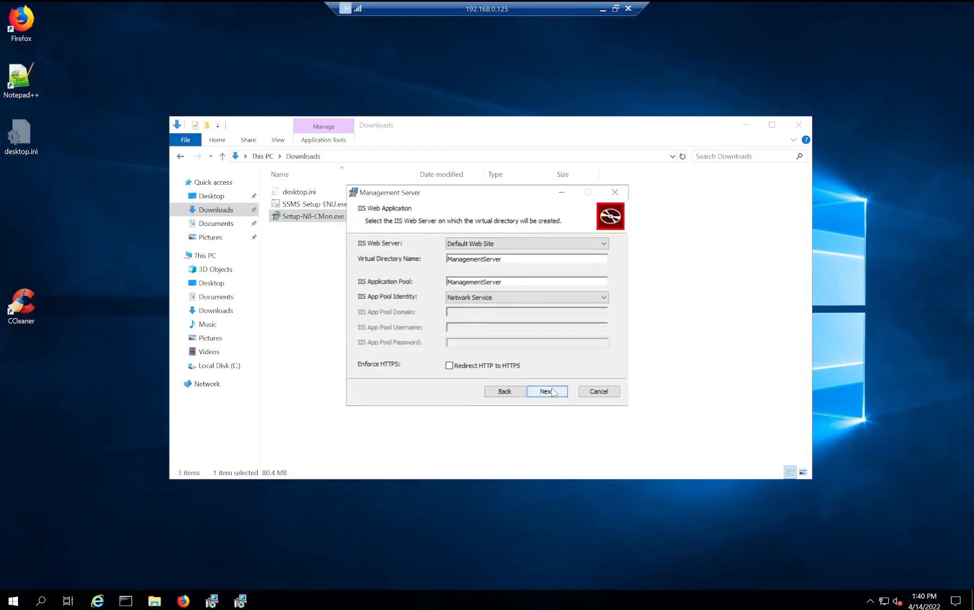
left_click(552, 391)
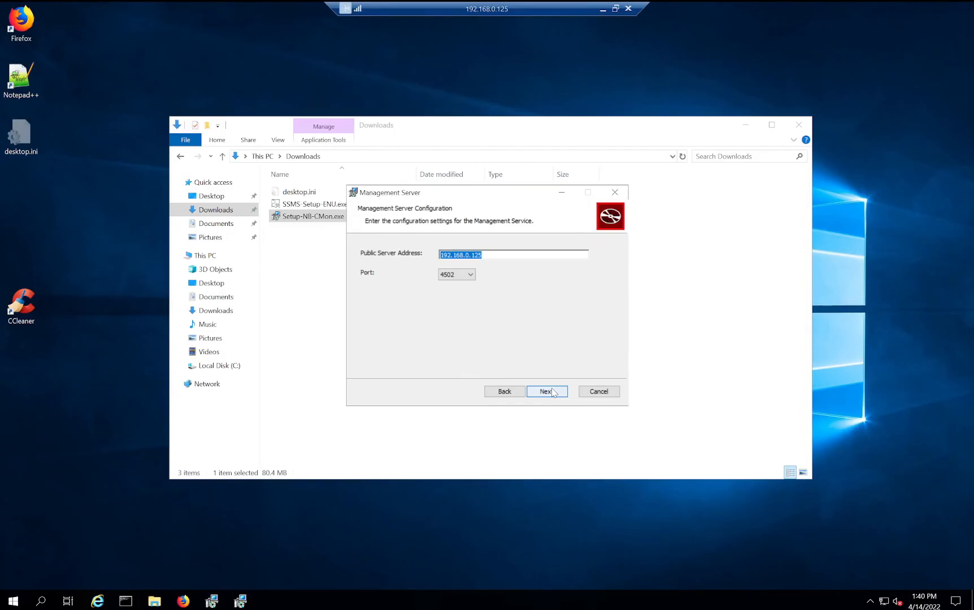
left_click(547, 392)
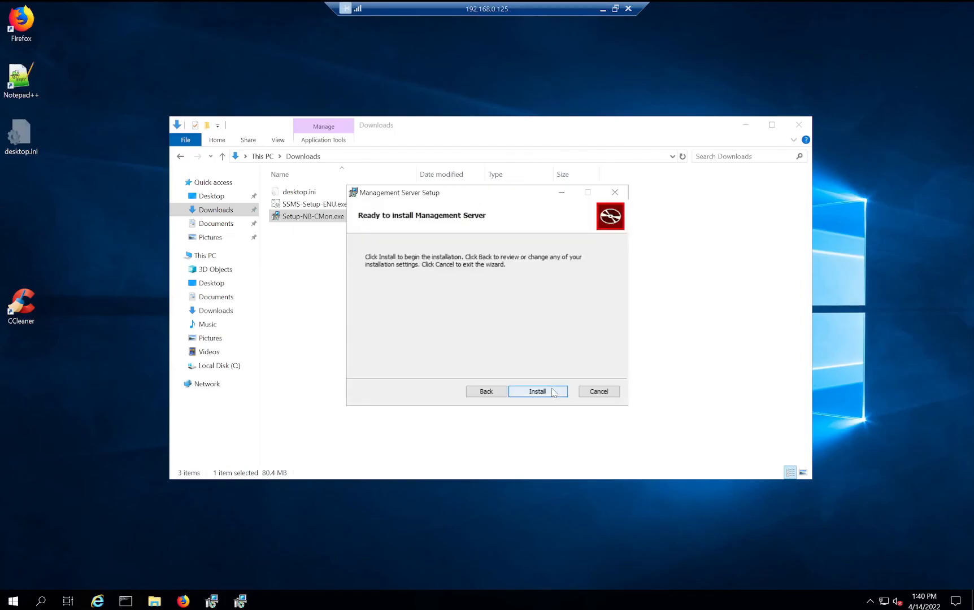
- Install Management Server, finish with its service started, and dismiss the success message
left_click(551, 392)
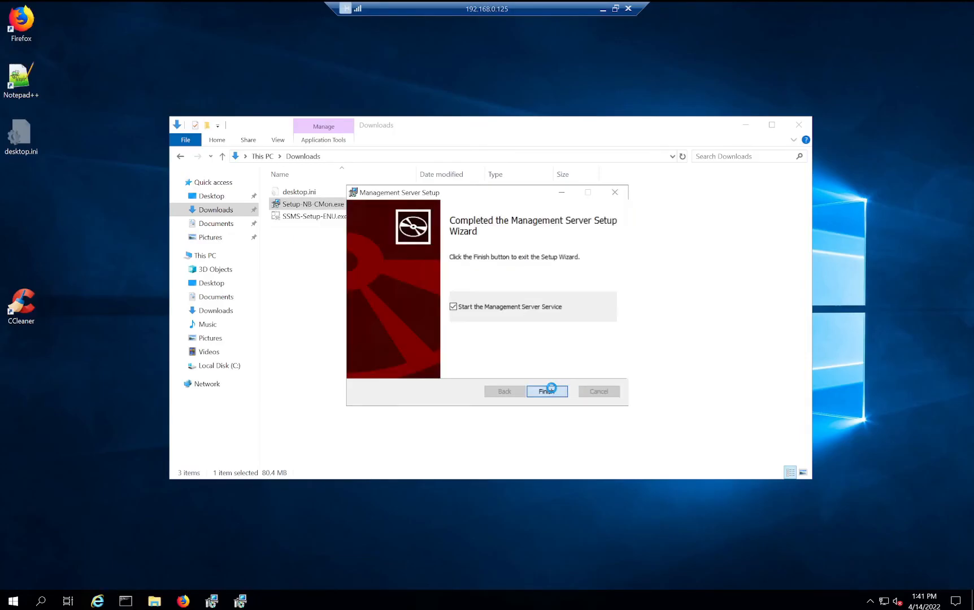
left_click(547, 391)
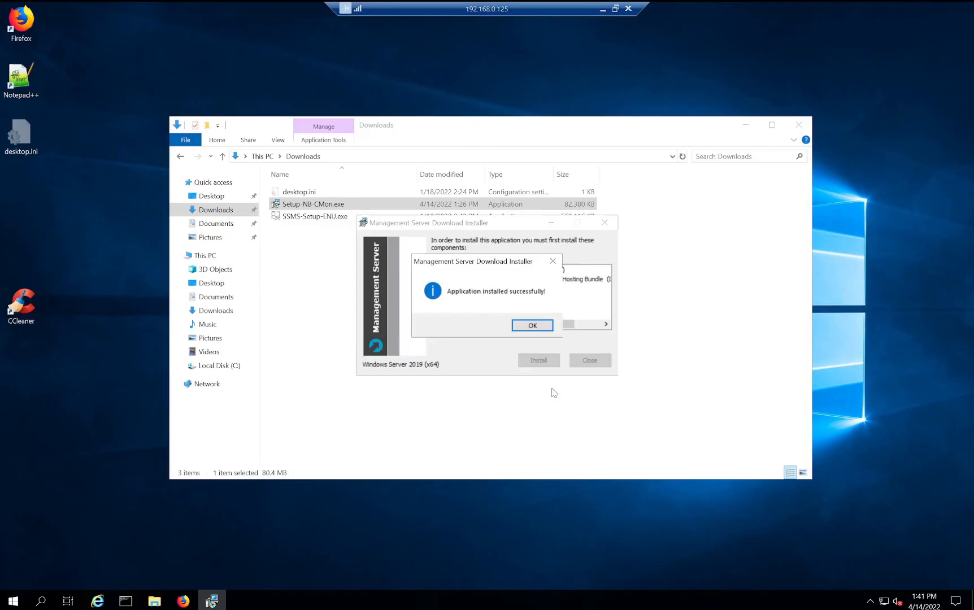
left_click(523, 326)
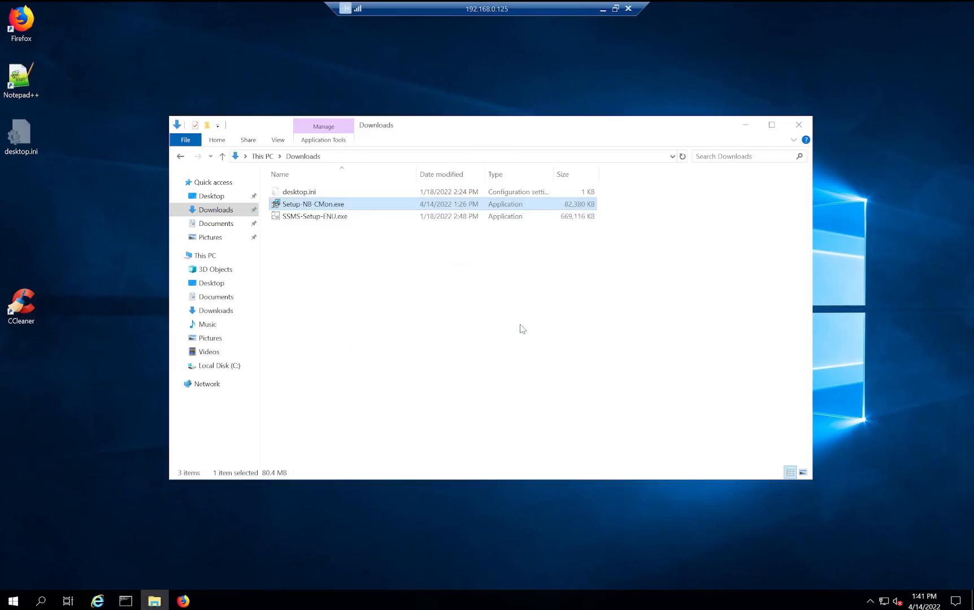